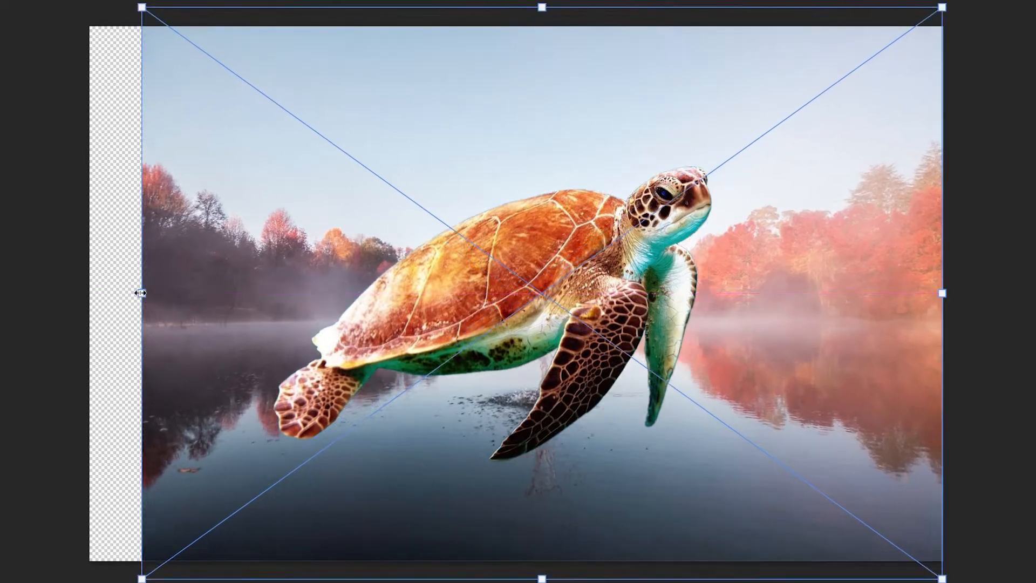
# Scale the lake photo so that it covers the whole canvas
pyautogui.moveTo(764, 497); pyautogui.dragTo(709, 497)
pyautogui.press('Return')
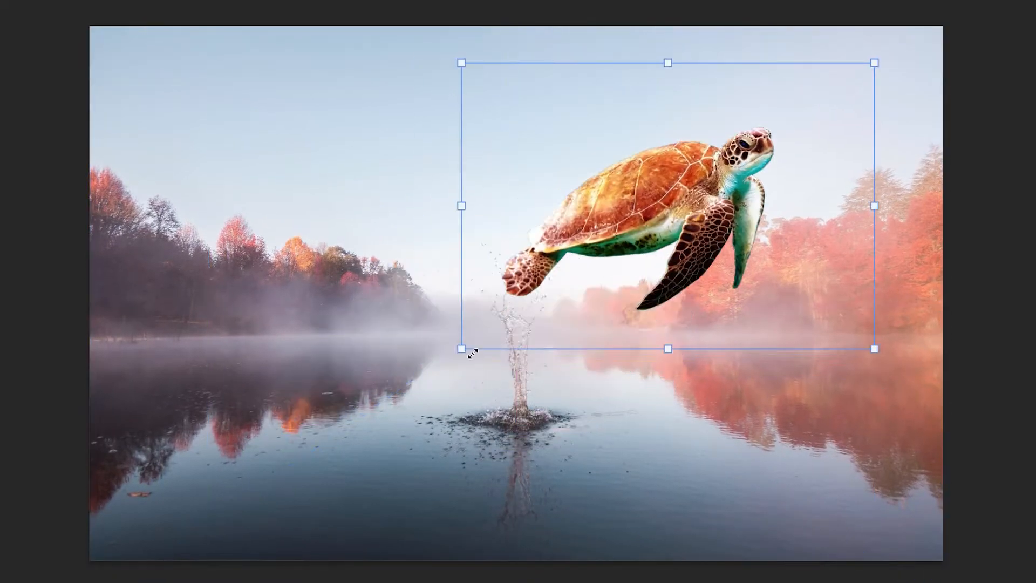
# Shrink and rotate the turtle cutout, and position it directly above the water splash in the middle of the lake
pyautogui.moveTo(473, 354); pyautogui.dragTo(504, 332)
pyautogui.moveTo(479, 340); pyautogui.dragTo(522, 387)
pyautogui.moveTo(680, 185); pyautogui.dragTo(634, 226)
pyautogui.moveTo(786, 61); pyautogui.dragTo(595, 249)
pyautogui.moveTo(531, 329); pyautogui.dragTo(562, 307)
pyautogui.moveTo(637, 216); pyautogui.dragTo(642, 220)
pyautogui.moveTo(576, 288); pyautogui.dragTo(543, 302)
pyautogui.moveTo(599, 247); pyautogui.dragTo(606, 220)
pyautogui.press('Return')
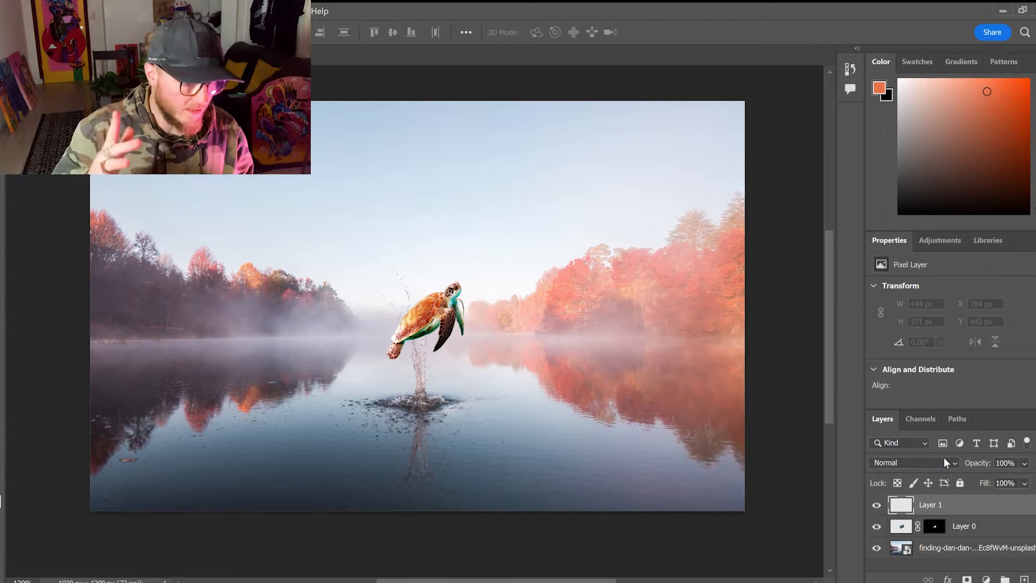
# Set Layer 1's blend mode to Color and sample a blue-grey from the lake water for the Brush
pyautogui.click(940, 459)
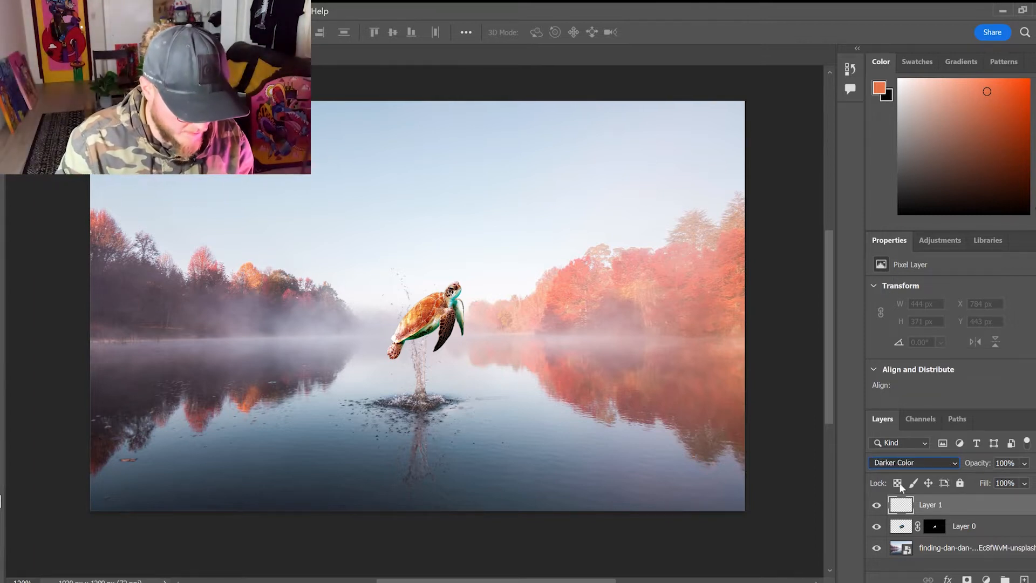
pyautogui.click(894, 554)
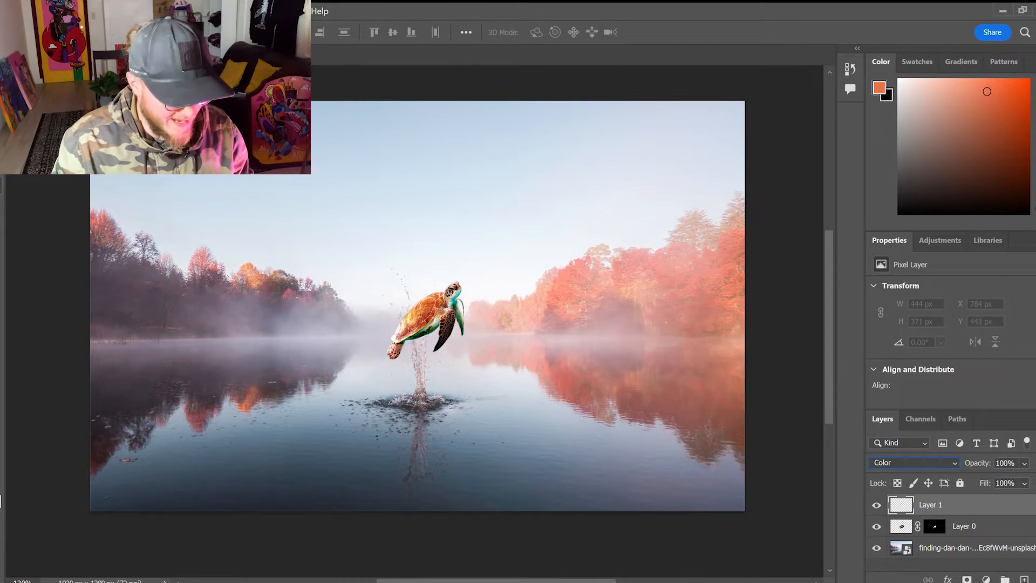
pyautogui.press('i')
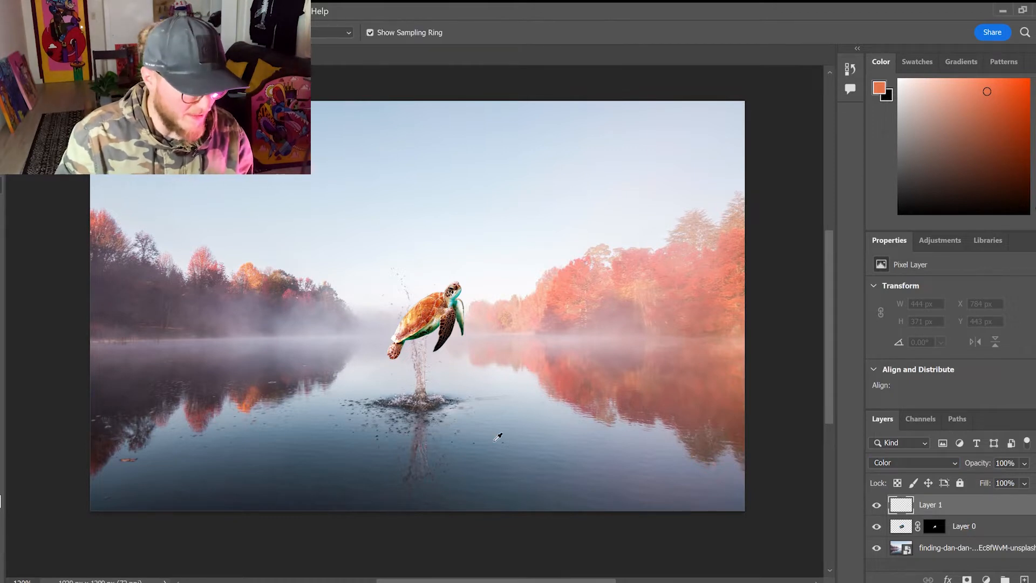
pyautogui.click(485, 409)
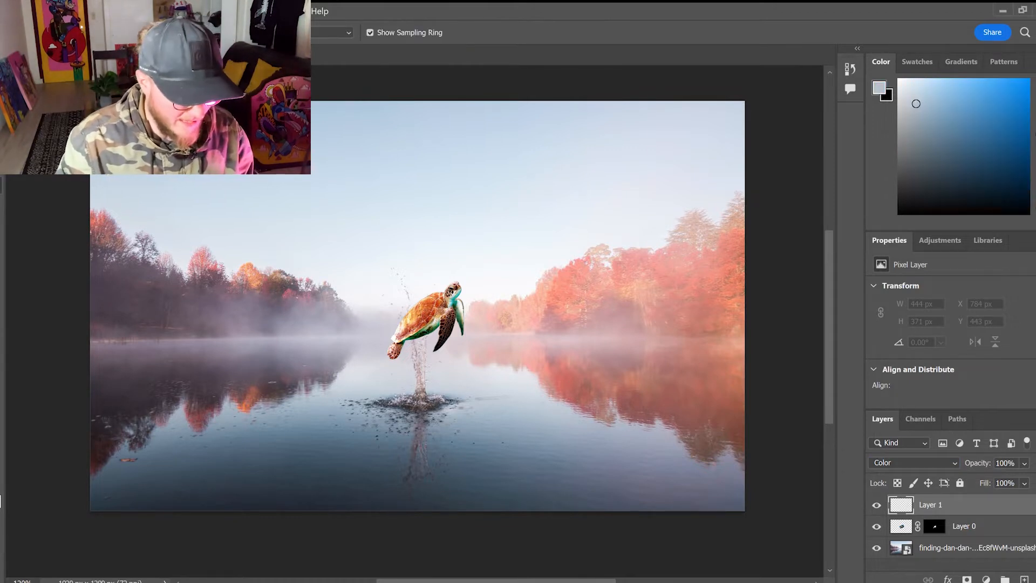
pyautogui.press('b')
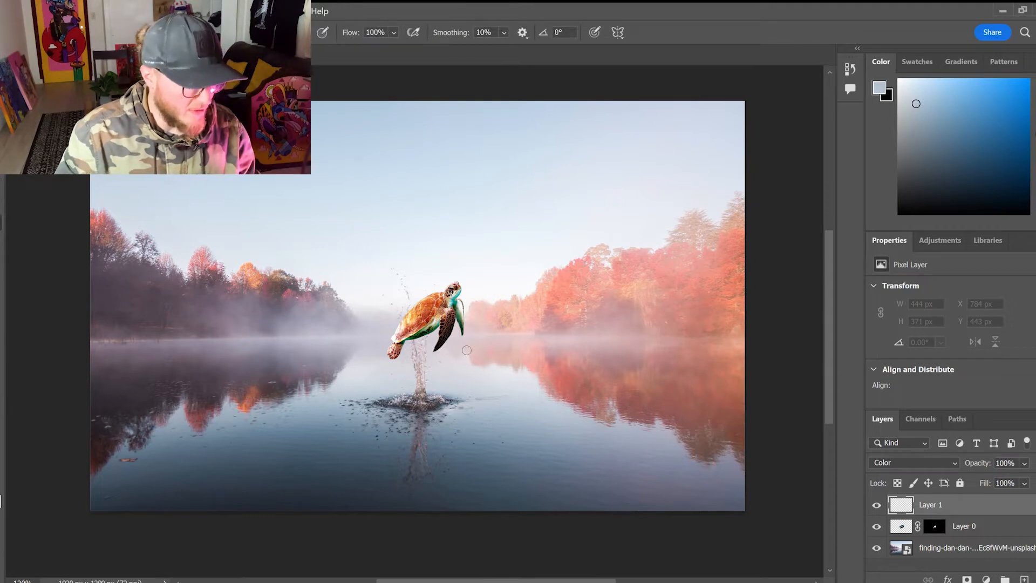
pyautogui.scroll(13, 454, 339)
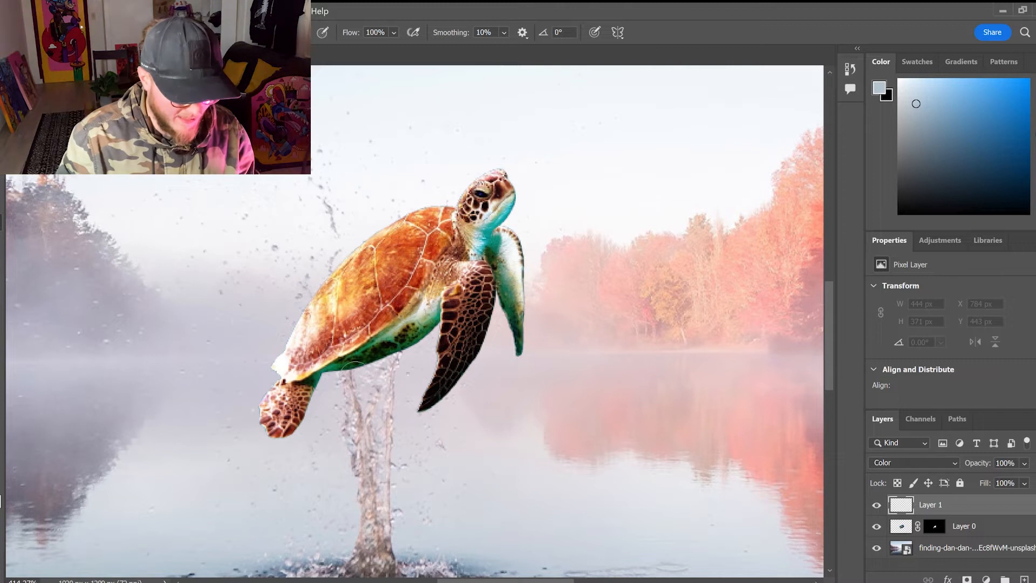
pyautogui.moveTo(381, 356); pyautogui.dragTo(447, 331)
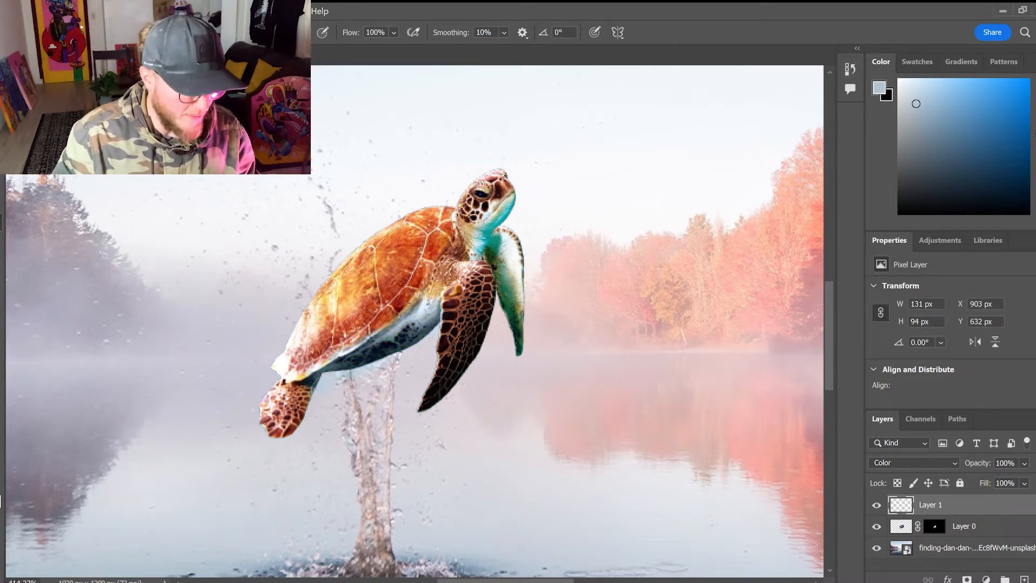
pyautogui.hotkey('ctrl', 'z')
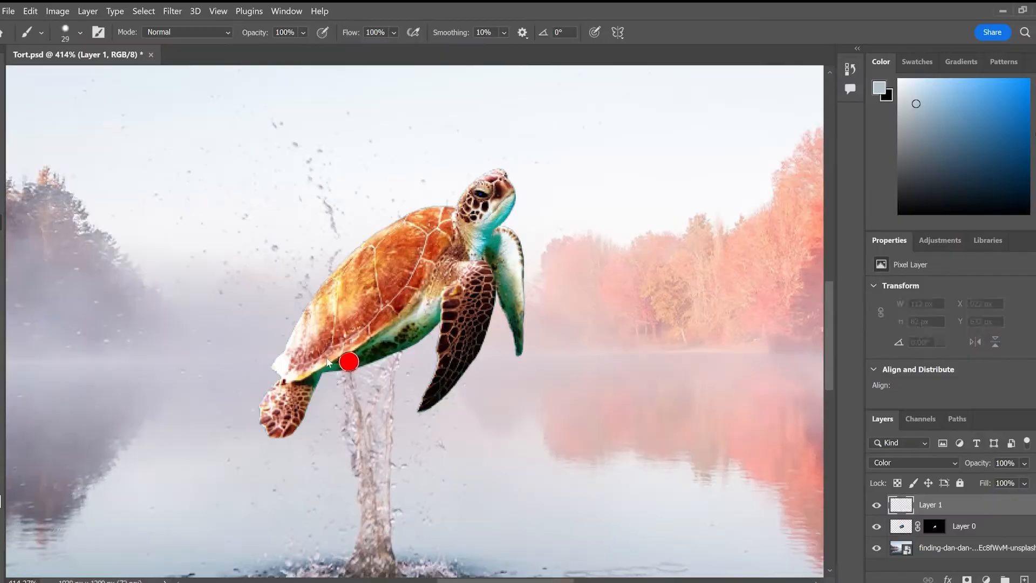
# Paint the sampled blue-grey over the green on the turtle's belly, throat and far flipper, enlarging the brush to 11 px after the belly
pyautogui.moveTo(328, 362); pyautogui.dragTo(329, 378)
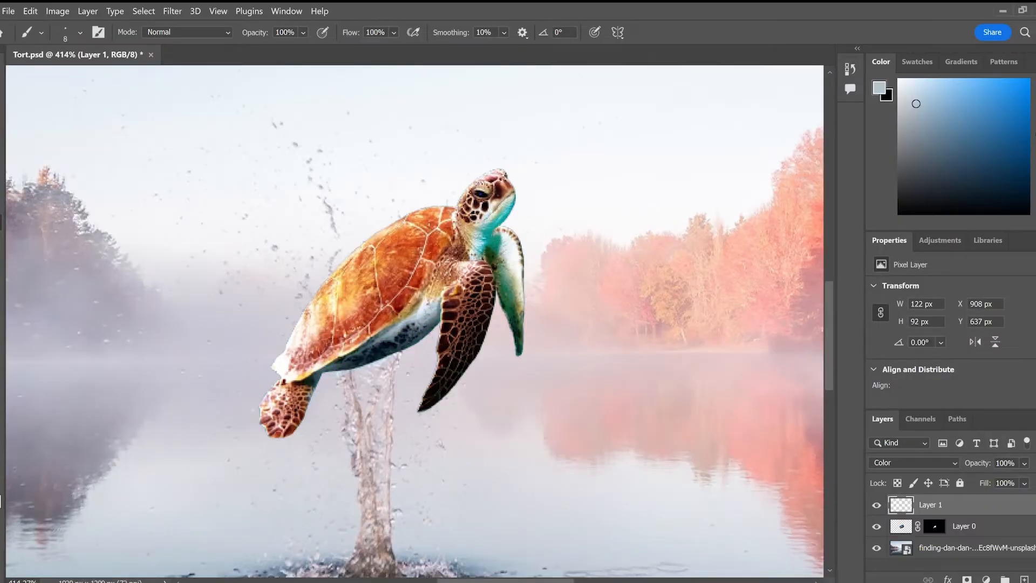
pyautogui.press(']')
pyautogui.press(']')
pyautogui.press(']')
pyautogui.moveTo(477, 254); pyautogui.dragTo(488, 258)
pyautogui.moveTo(507, 204); pyautogui.dragTo(497, 259)
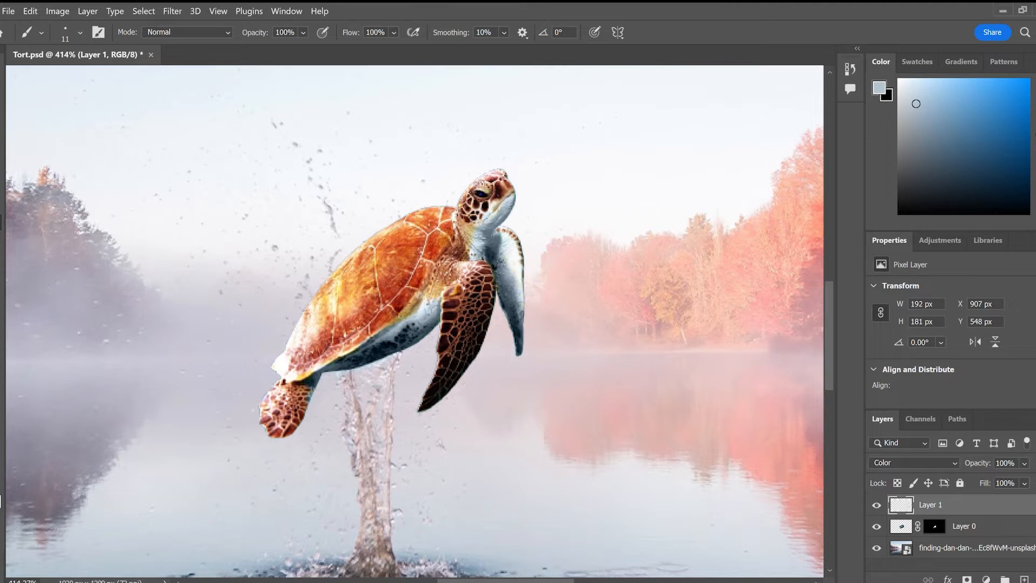
# Burn the shaded areas of the turtle's underside and far flipper on Layer 0
pyautogui.scroll(-9, 438, 327)
pyautogui.scroll(11, 387, 354)
pyautogui.click(959, 527)
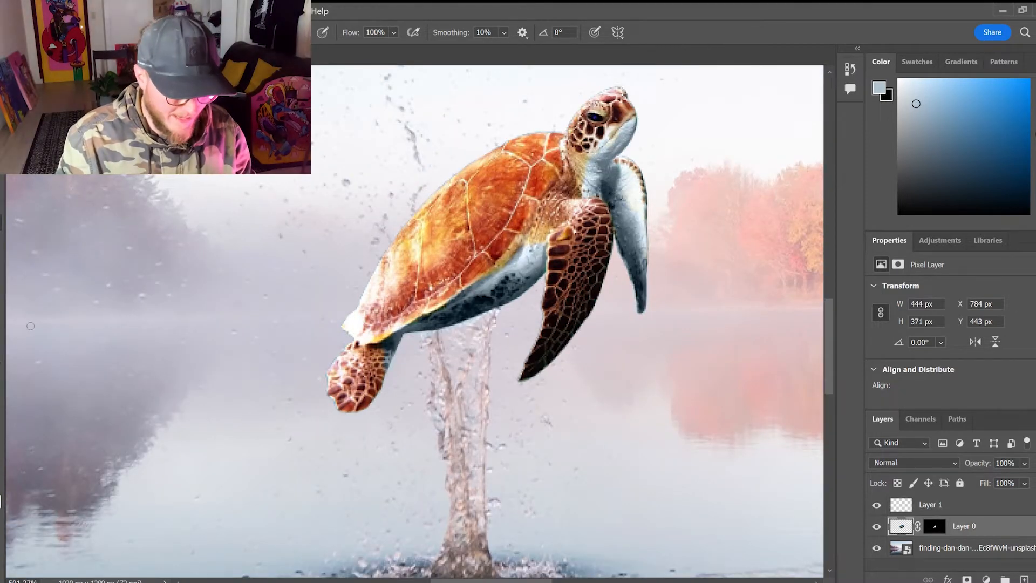
pyautogui.press('o')
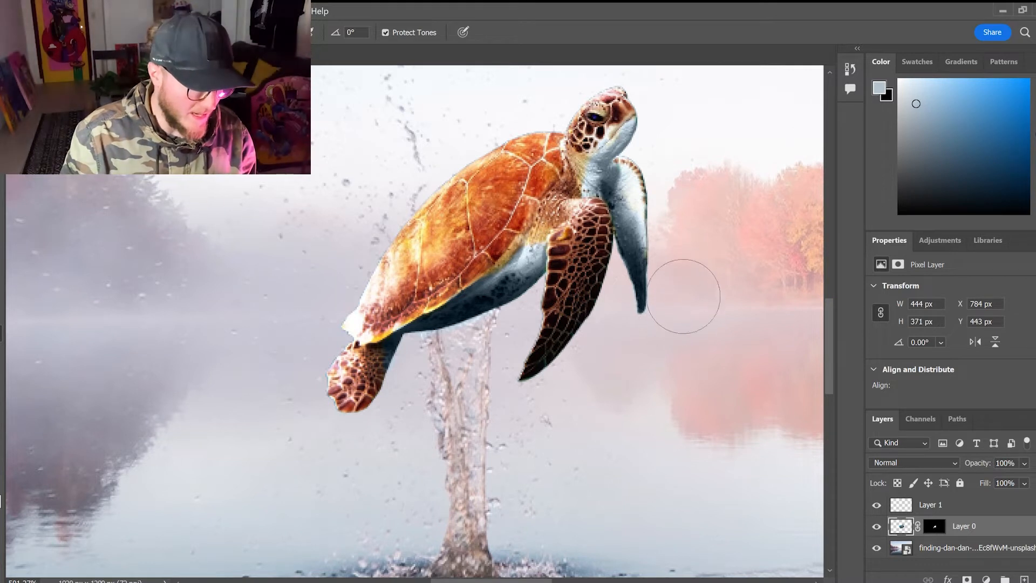
pyautogui.moveTo(666, 242); pyautogui.dragTo(664, 260)
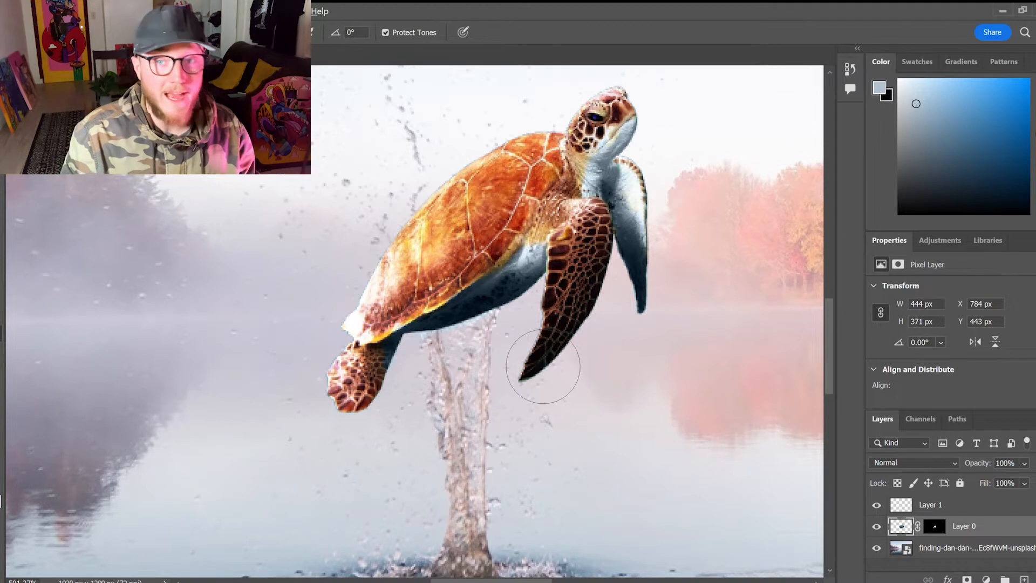
# Dodge and burn the turtle's neck and flippers on Layer 0 to refine their light and shadow
pyautogui.scroll(-3, 543, 366)
pyautogui.scroll(2, 501, 410)
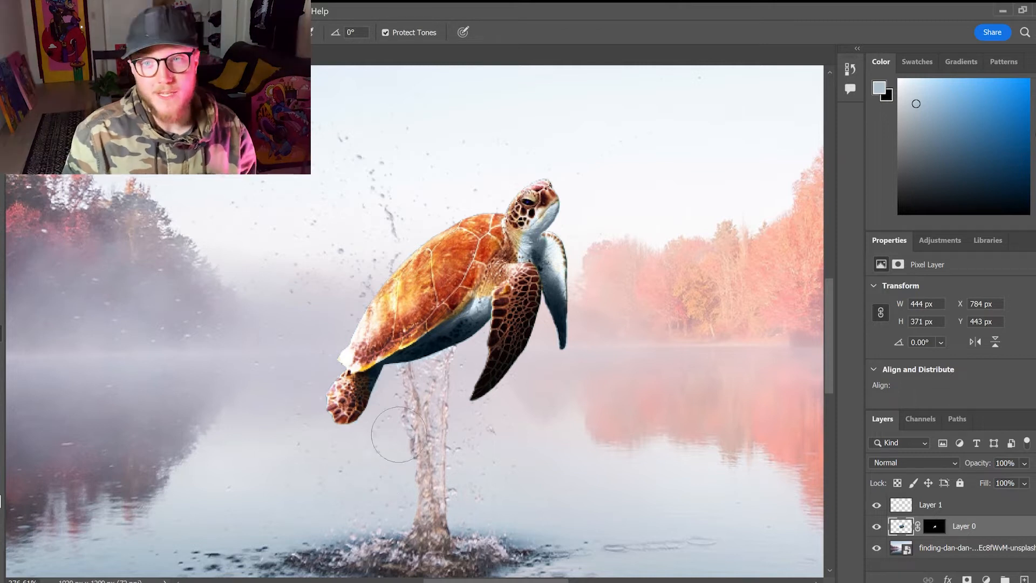
pyautogui.moveTo(426, 401); pyautogui.dragTo(362, 438)
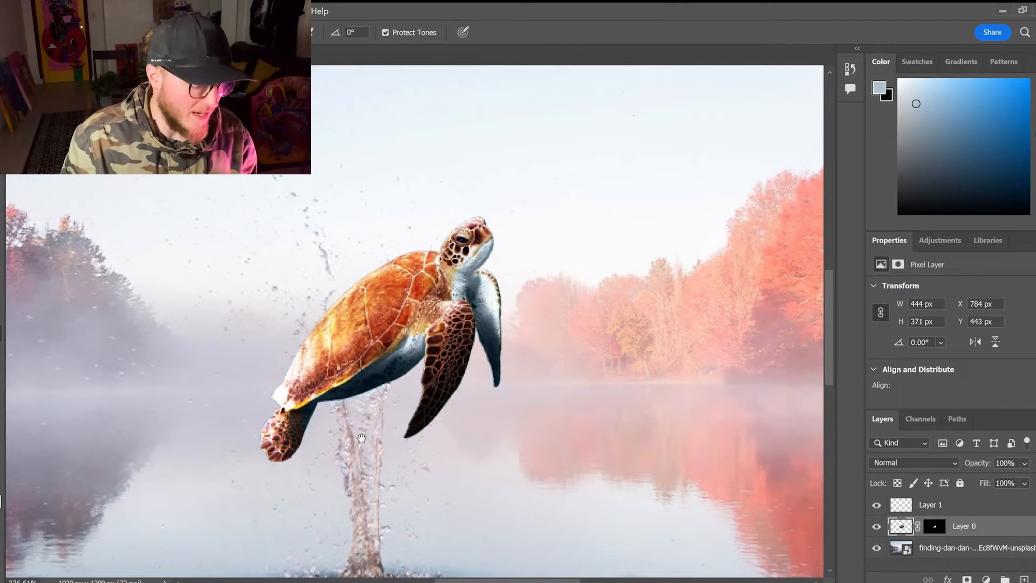
pyautogui.moveTo(491, 280); pyautogui.dragTo(442, 277)
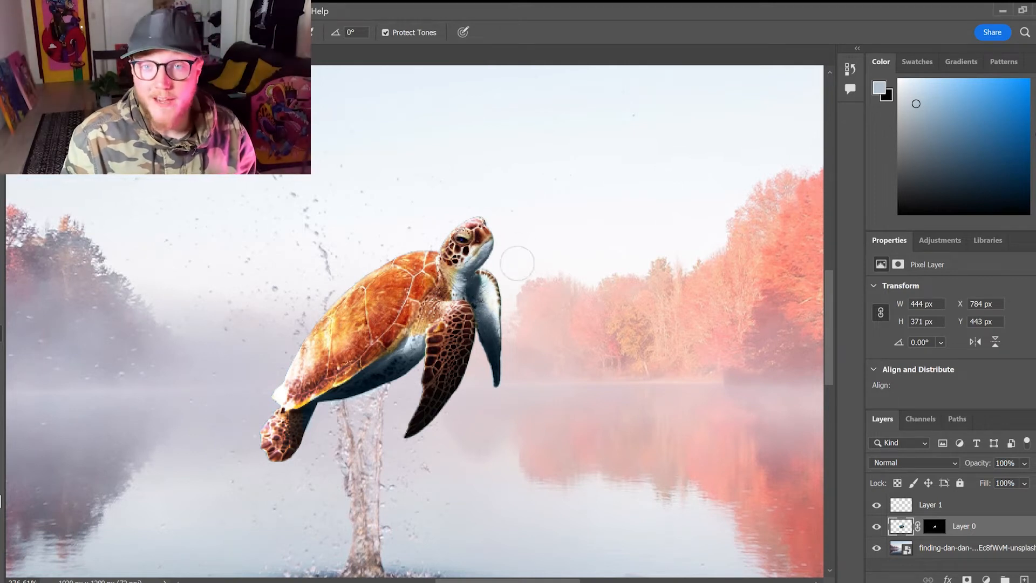
pyautogui.moveTo(497, 293)
pyautogui.mouseDown()
pyautogui.moveTo(489, 329)
pyautogui.moveTo(491, 293)
pyautogui.moveTo(505, 398)
pyautogui.mouseUp()
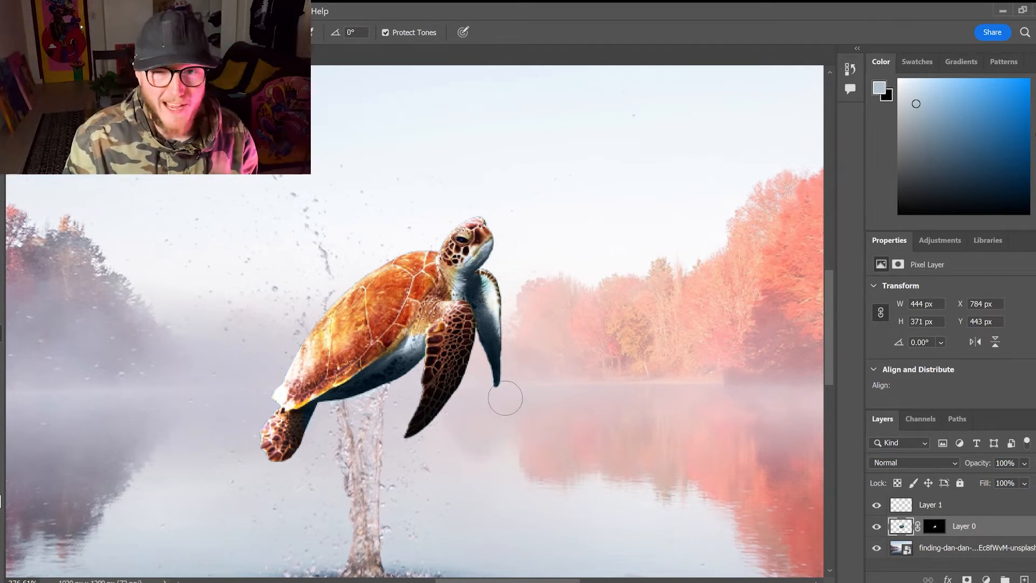
pyautogui.moveTo(481, 320)
pyautogui.mouseDown()
pyautogui.moveTo(459, 391)
pyautogui.moveTo(487, 317)
pyautogui.moveTo(409, 323)
pyautogui.moveTo(499, 259)
pyautogui.mouseUp()
pyautogui.scroll(-4, 494, 261)
pyautogui.scroll(-6, 536, 276)
pyautogui.hotkey('shift', 'o')
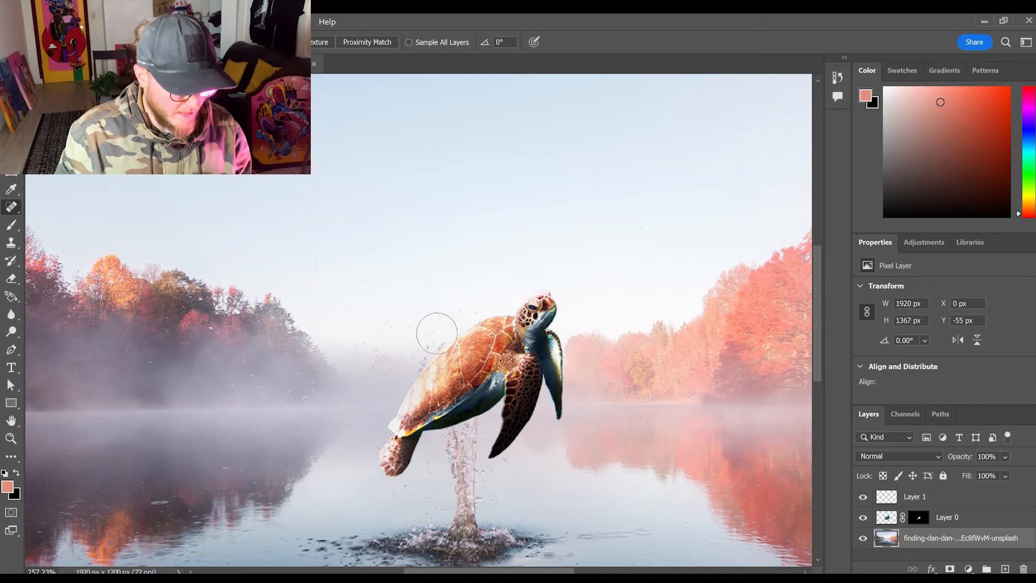
# Heal away the stray water droplets in the sky beside the turtle's shell on the lake photo layer
pyautogui.click(382, 291)
pyautogui.click(370, 288)
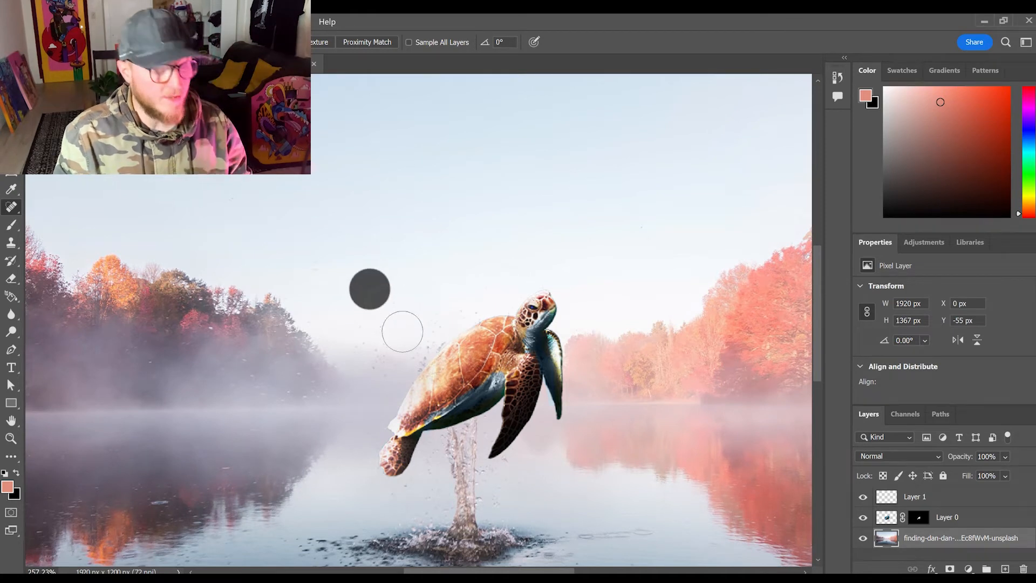
# Save the turtle composite
pyautogui.scroll(-4, 555, 332)
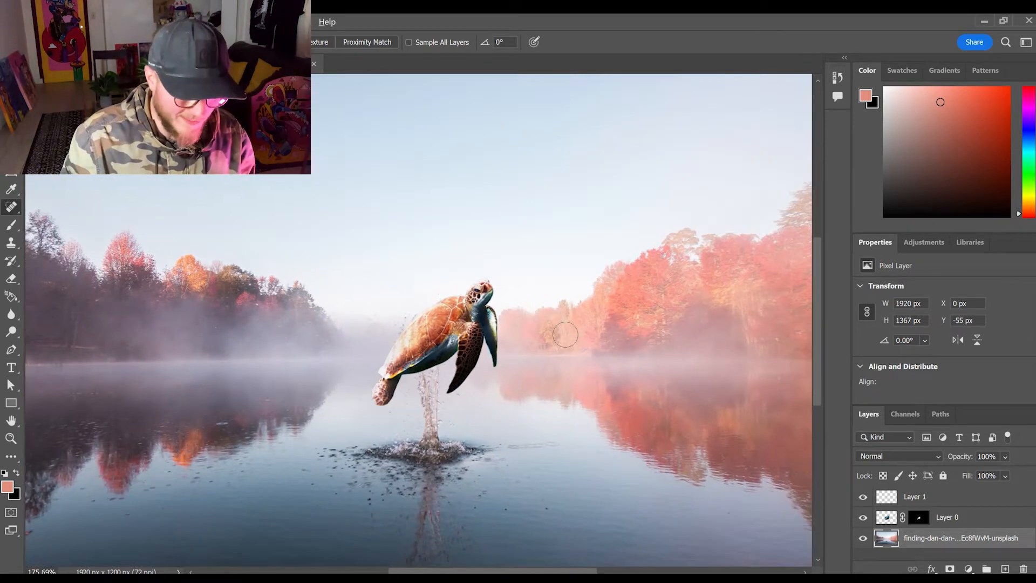
pyautogui.scroll(-2, 533, 334)
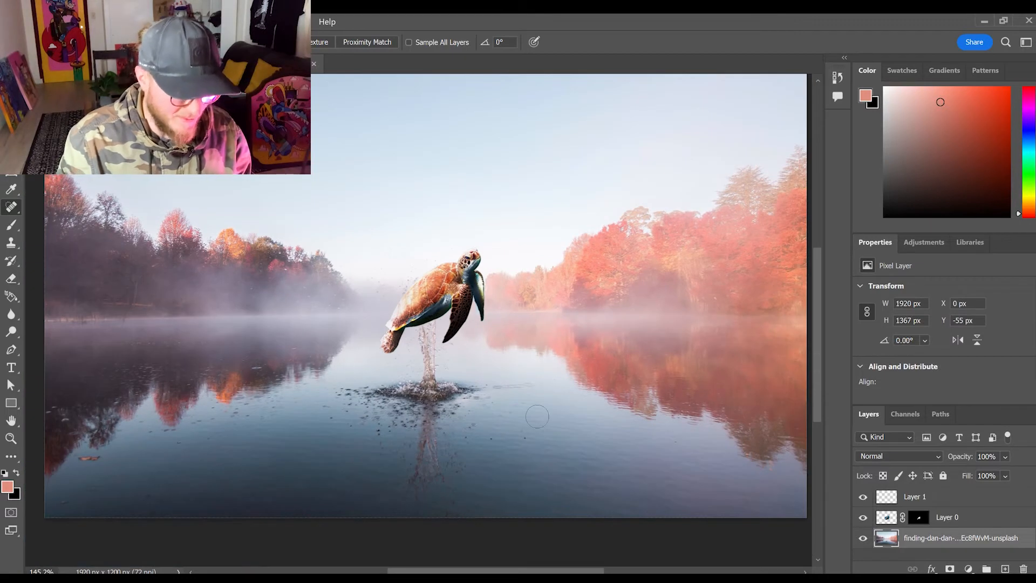
pyautogui.moveTo(530, 411); pyautogui.dragTo(535, 397)
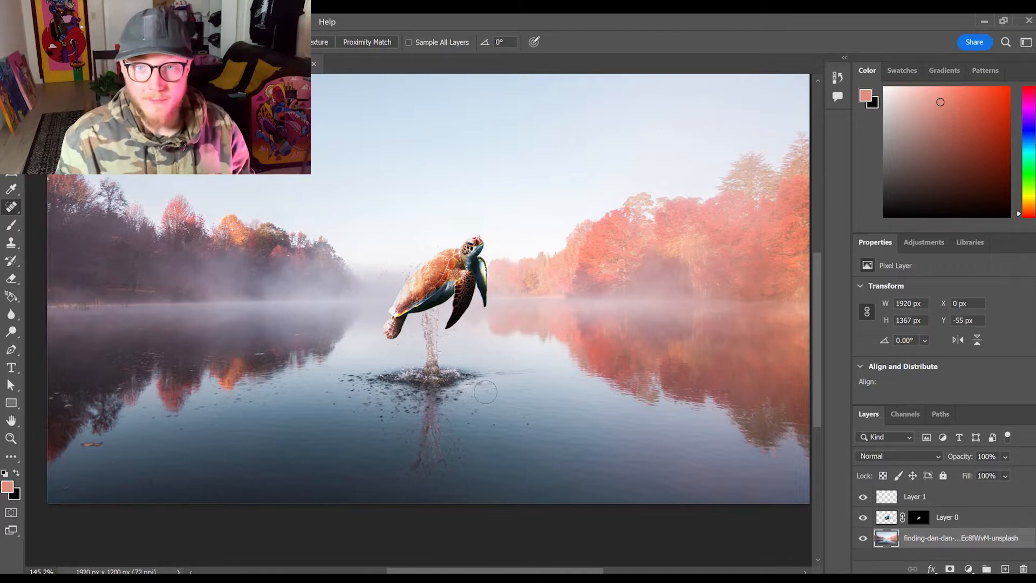
pyautogui.scroll(-1, 486, 393)
pyautogui.scroll(-1, 506, 414)
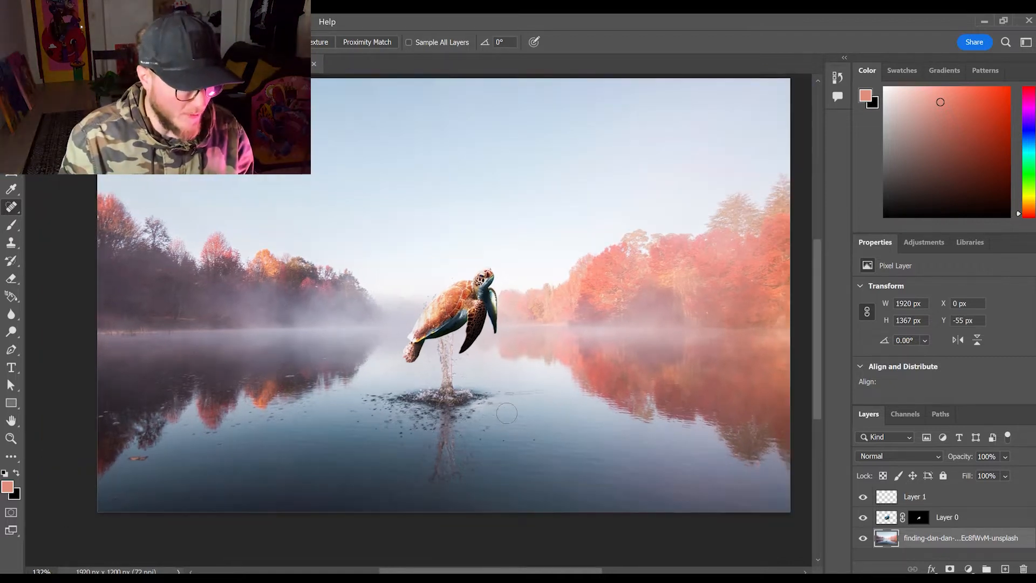
pyautogui.moveTo(507, 414); pyautogui.dragTo(495, 424)
pyautogui.hotkey('ctrl', 's')
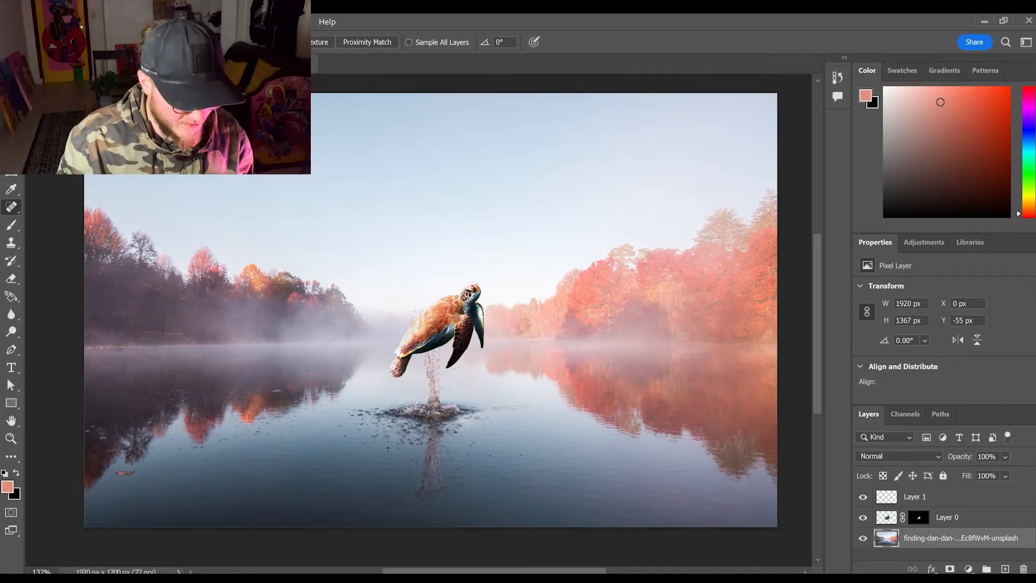
# Create a new 2000 x 2000 px RGB document at 300 pixels/inch
pyautogui.hotkey('ctrl', 'o')
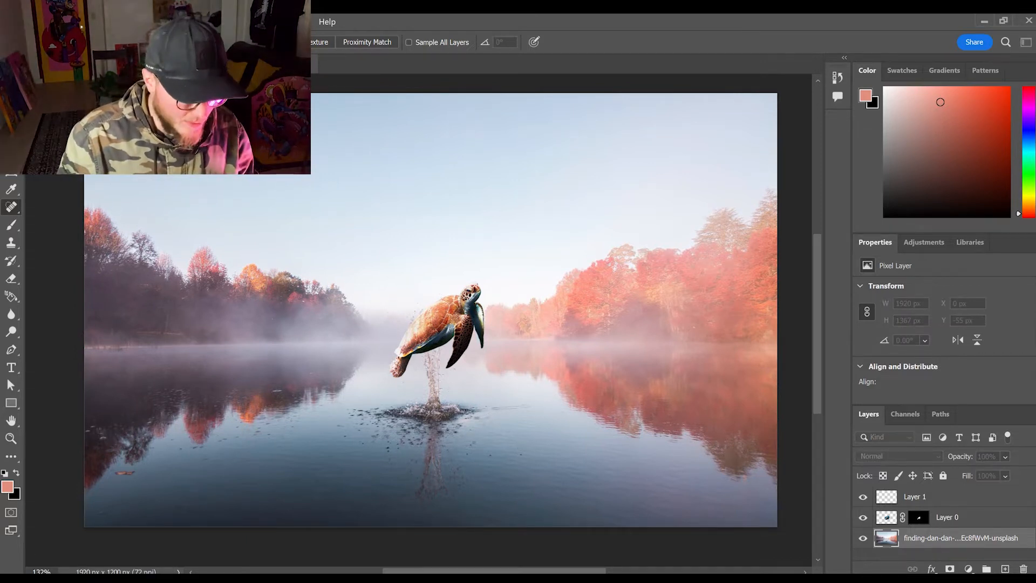
pyautogui.click(681, 509)
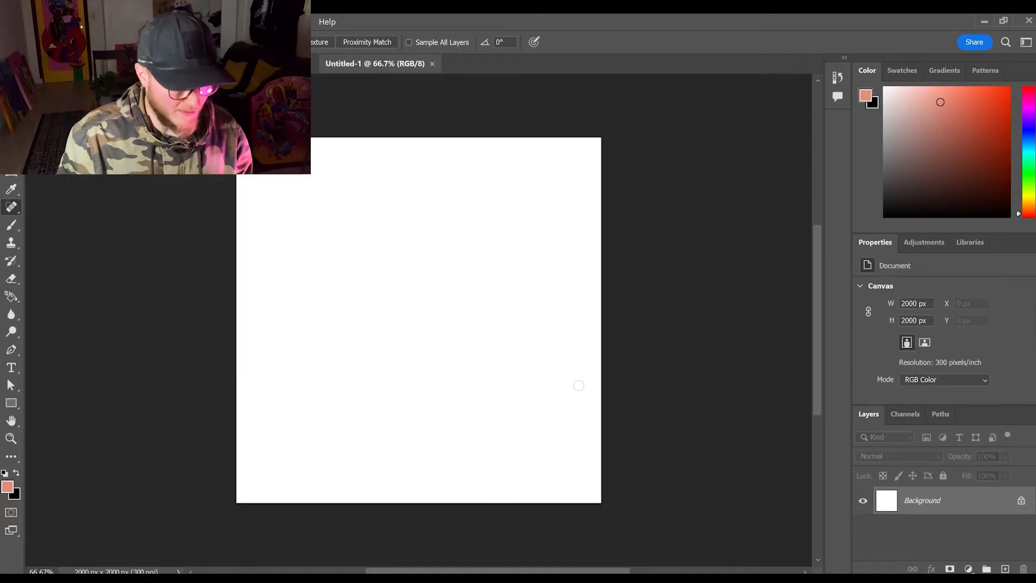
# Unlock the background layer, cover it with a black Solid Color fill and merge the two layers
pyautogui.click(1021, 500)
pyautogui.click(970, 567)
pyautogui.click(953, 318)
pyautogui.click(789, 499)
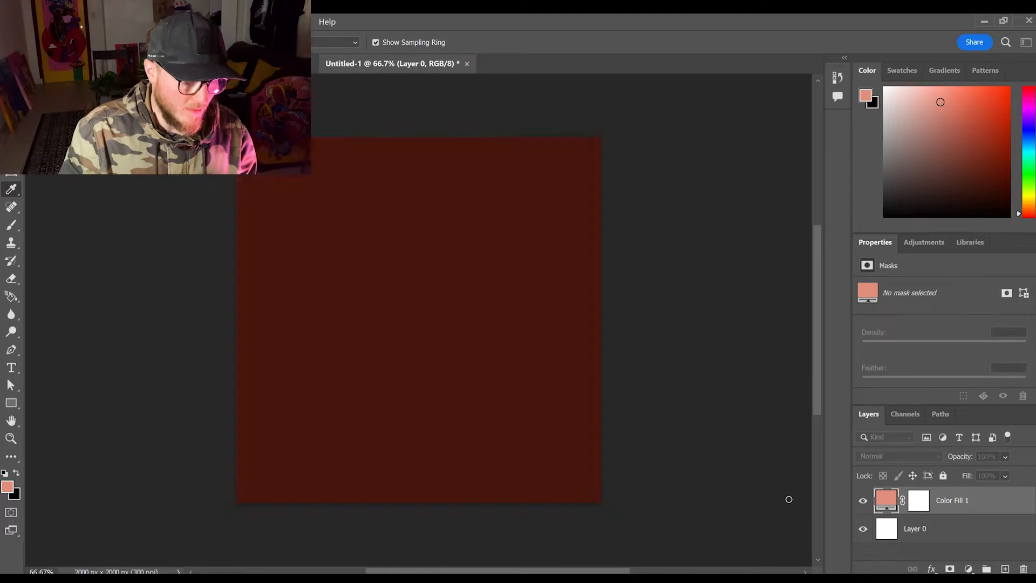
pyautogui.moveTo(789, 499); pyautogui.dragTo(823, 530)
pyautogui.click(917, 335)
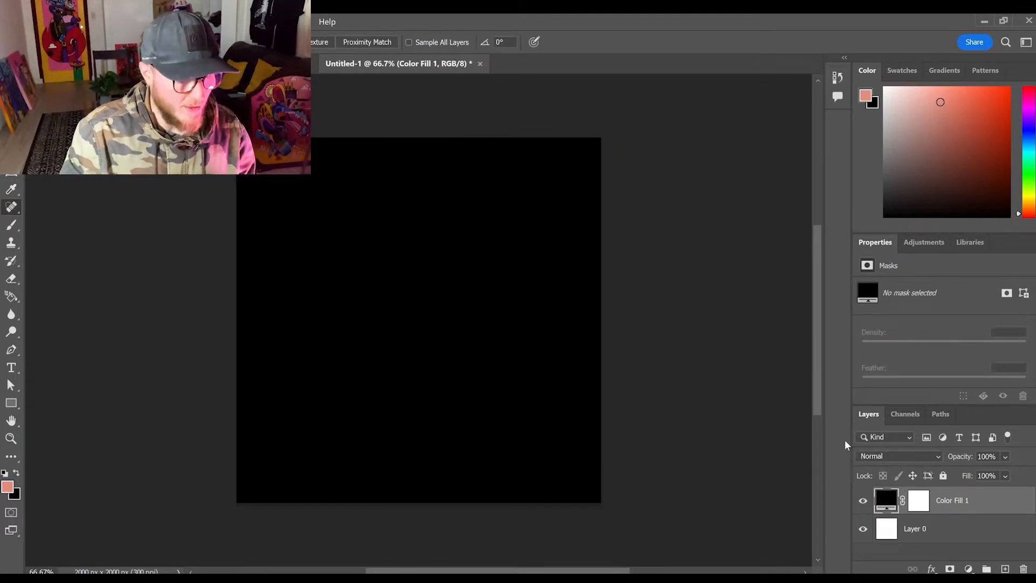
pyautogui.hotkey('ctrl', 'e')
# Apply monochromatic noise to the whole black layer
pyautogui.click(399, 237)
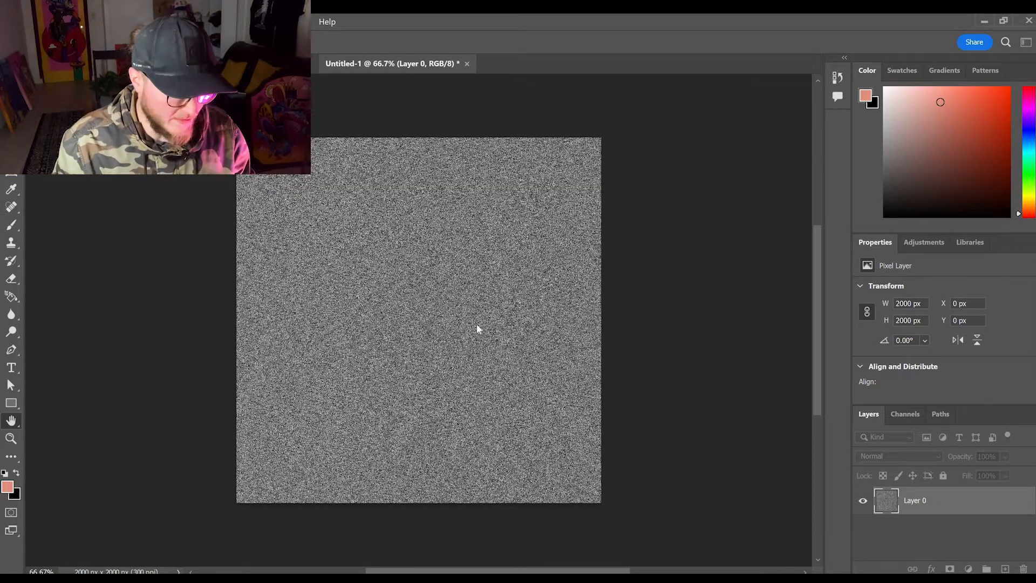
pyautogui.press('Return')
pyautogui.press('j')
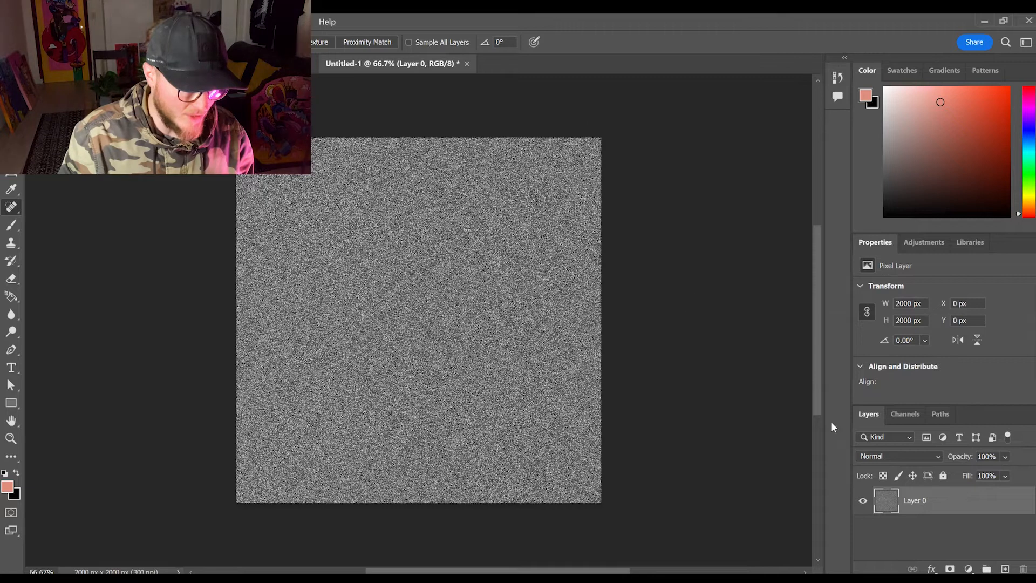
# Emboss the red channel and the green channel of the noise separately, using an angle of 90° for green
pyautogui.click(905, 414)
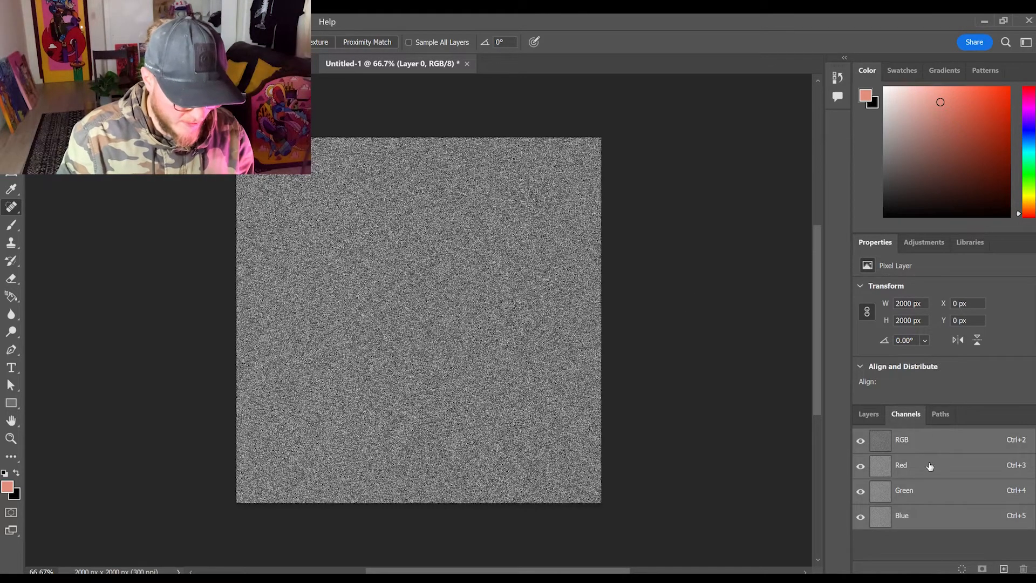
pyautogui.click(929, 466)
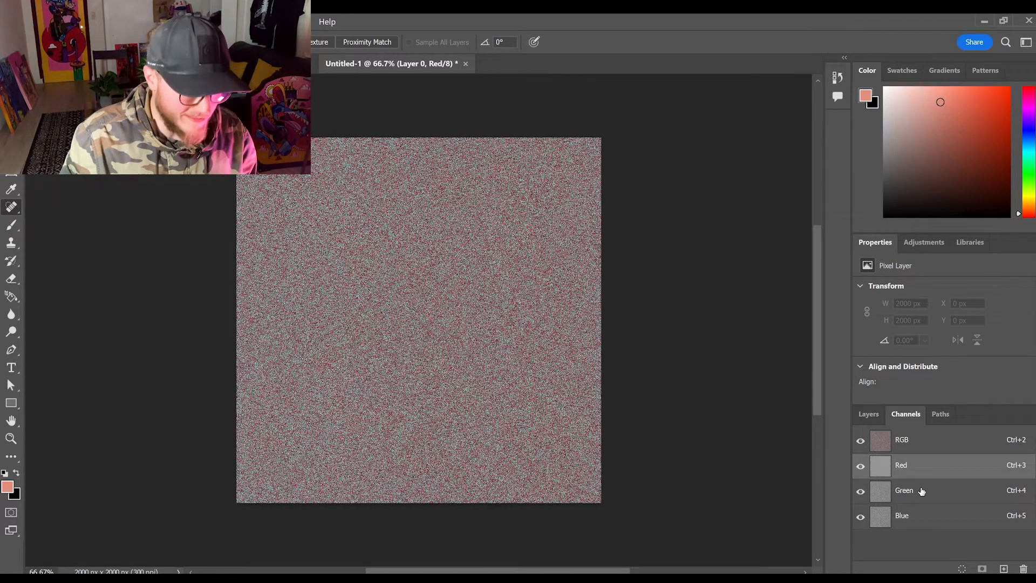
pyautogui.click(922, 492)
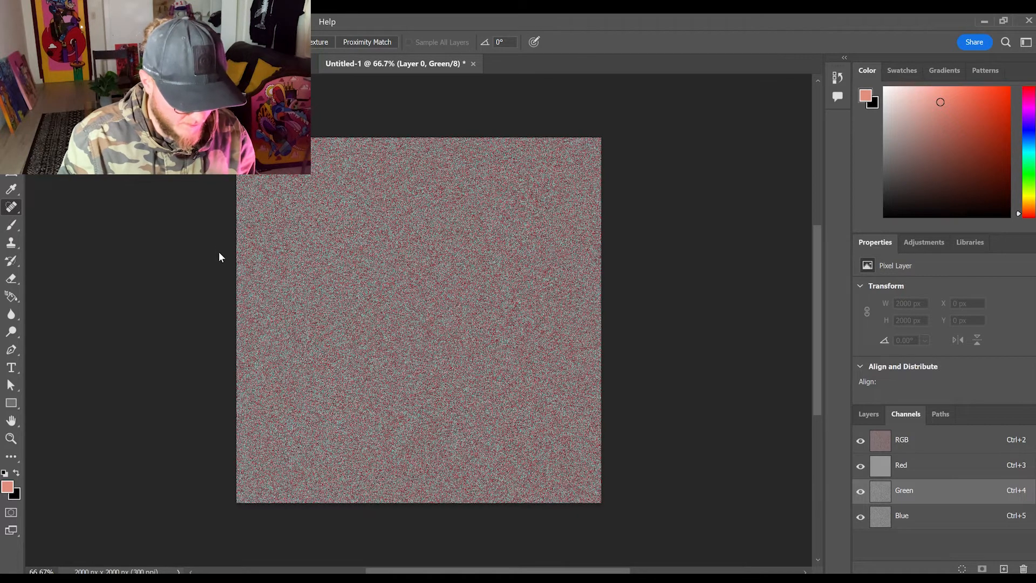
pyautogui.click(386, 276)
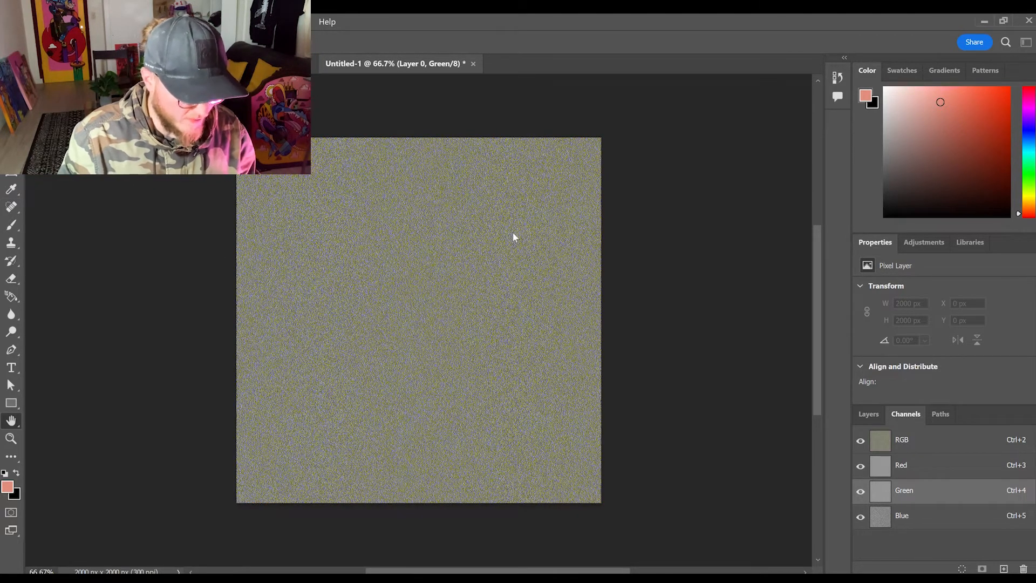
pyautogui.write('90')
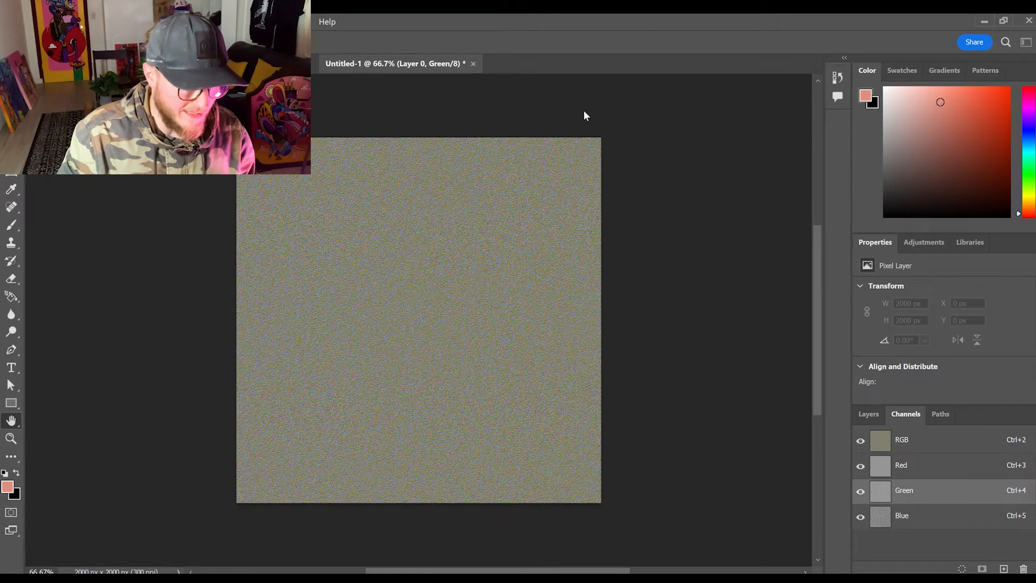
# Flatten the embossed noise image and unlock its background layer
pyautogui.write('j')
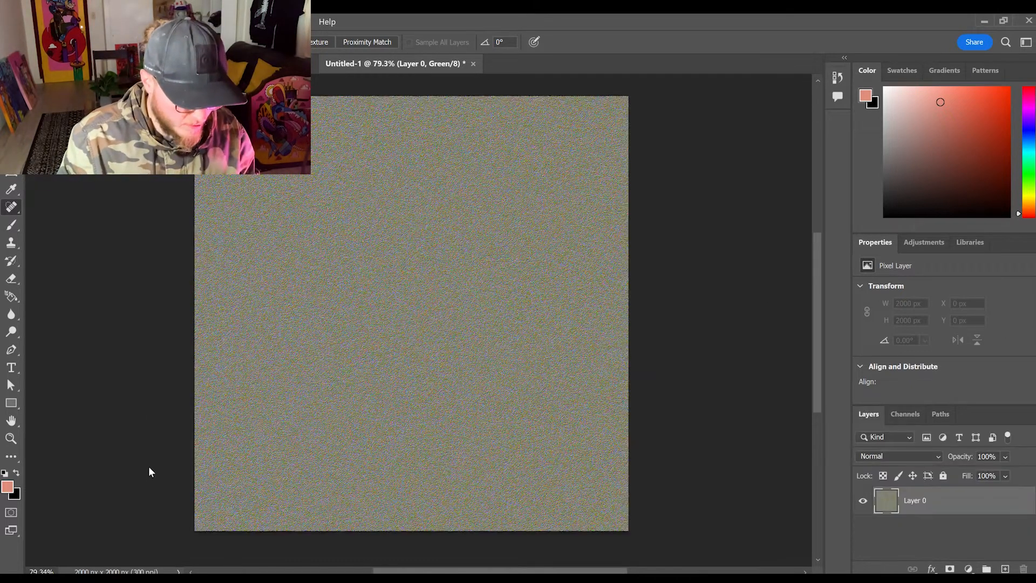
pyautogui.hotkey('ctrl', 'z')
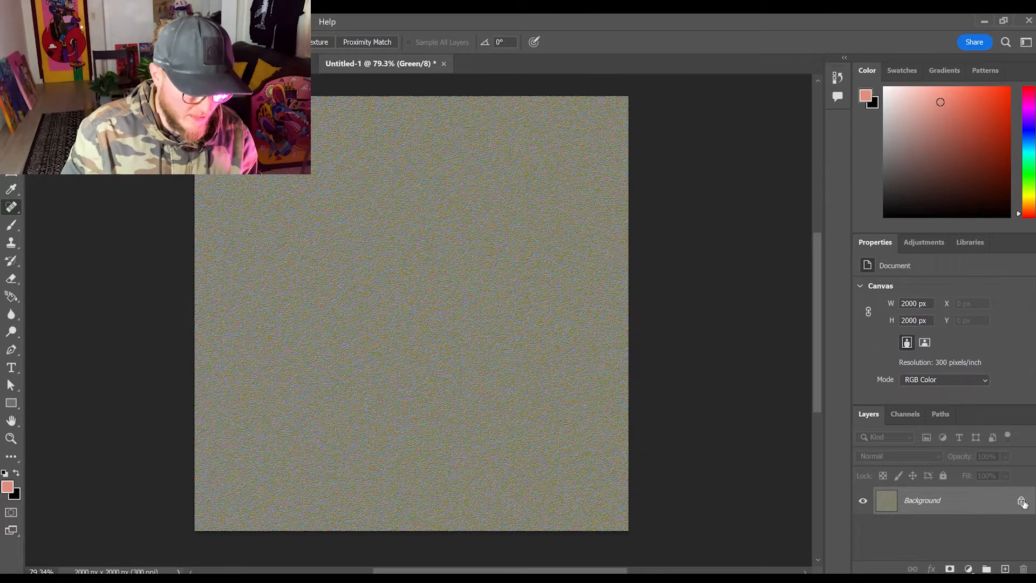
pyautogui.click(1021, 502)
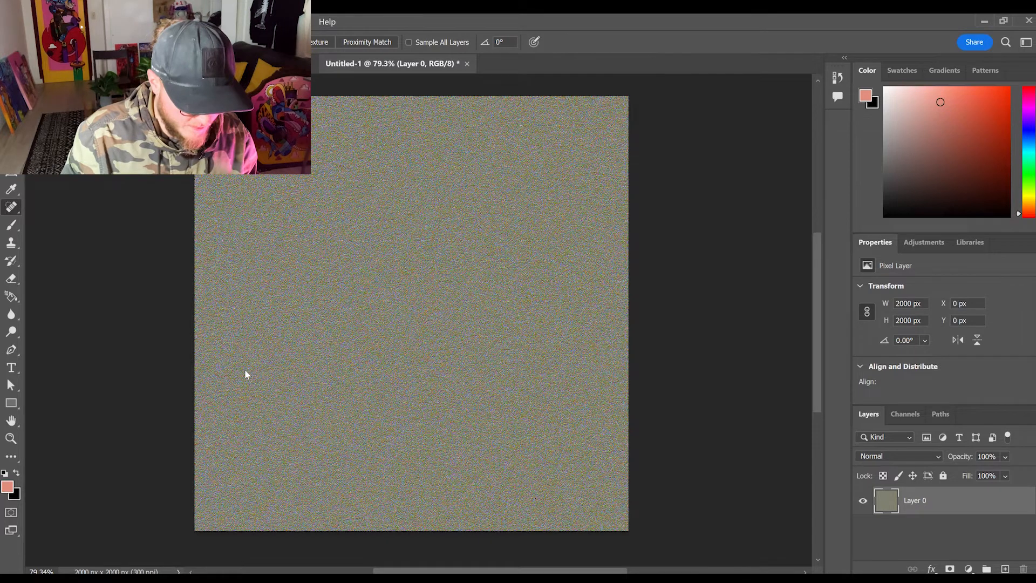
# Transform the noise layer in perspective, spreading its bottom edge symmetrically to about 32760 px wide
pyautogui.hotkey('ctrl', 't')
pyautogui.scroll(-5, 575, 464)
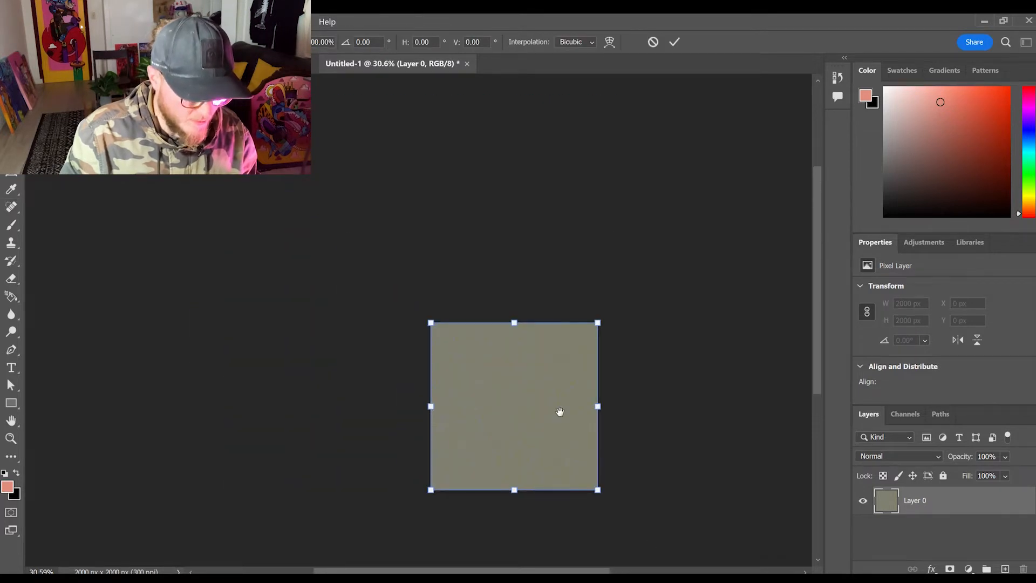
pyautogui.scroll(-4, 585, 395)
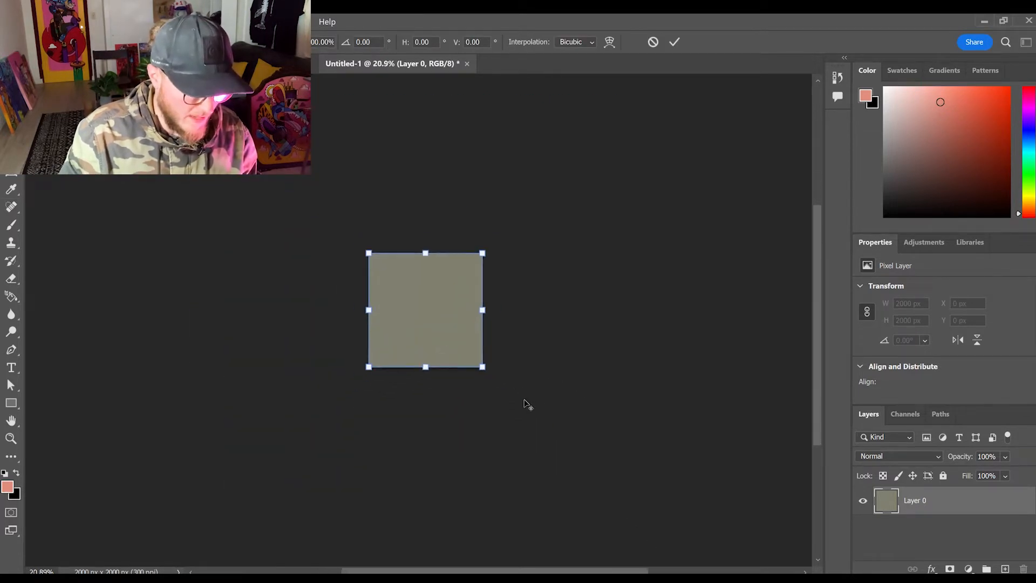
pyautogui.scroll(-2, 474, 370)
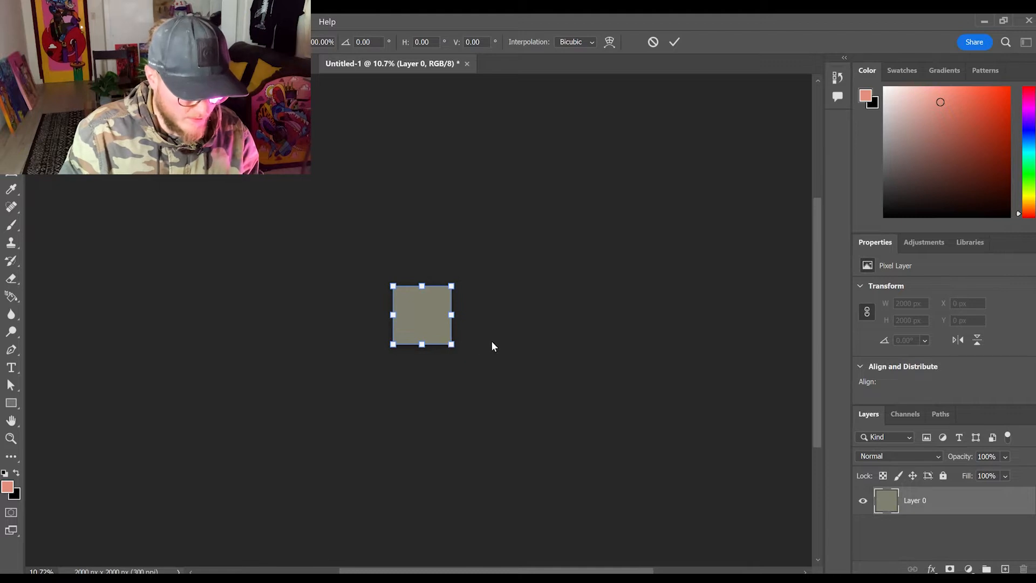
pyautogui.moveTo(451, 344); pyautogui.dragTo(796, 344)
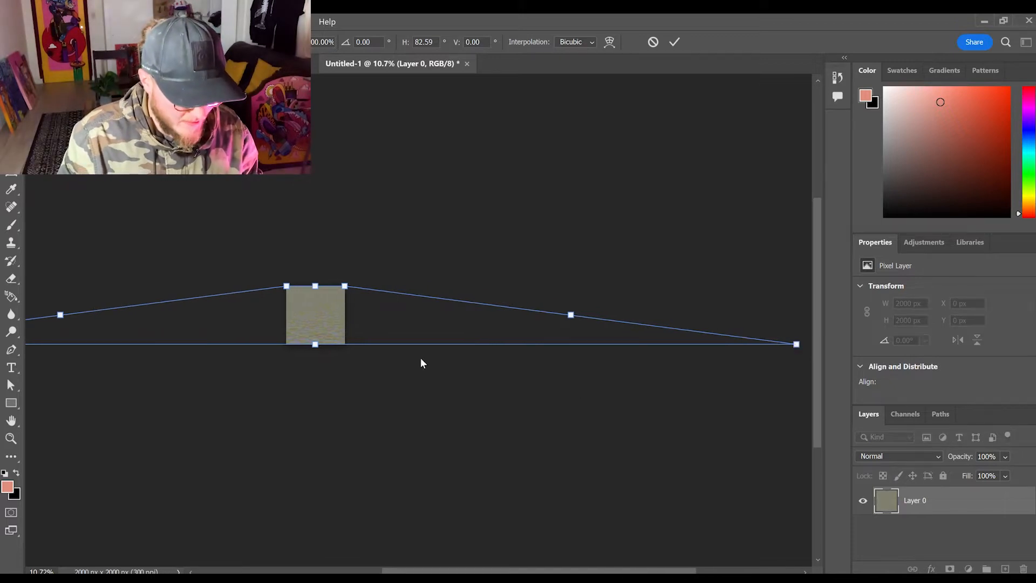
pyautogui.press('Return')
pyautogui.press('j')
# Flatten the perspective ripple texture to the canvas and turn its background back into an editable layer
pyautogui.scroll(5, 301, 341)
pyautogui.scroll(3, 301, 341)
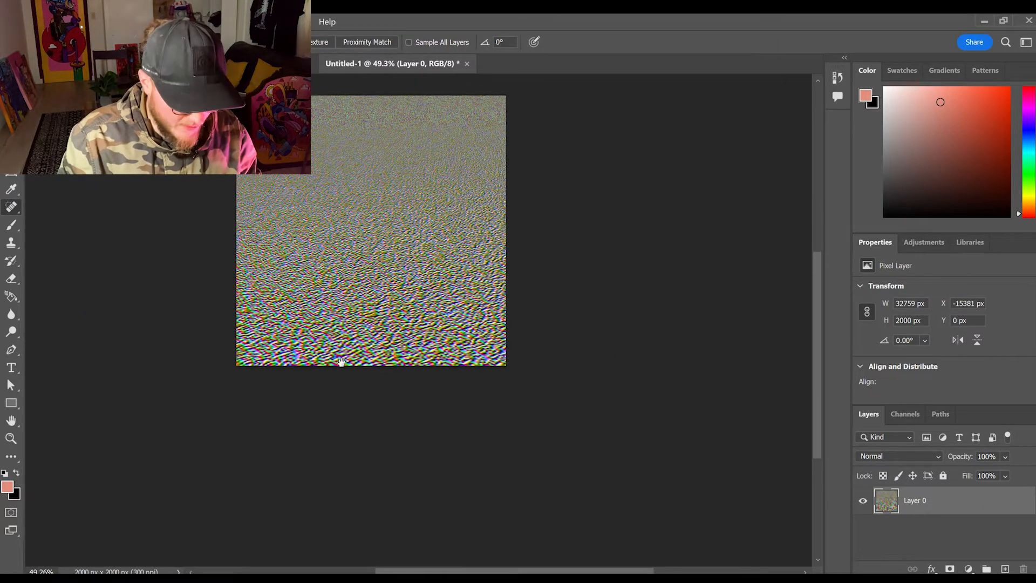
pyautogui.click(148, 487)
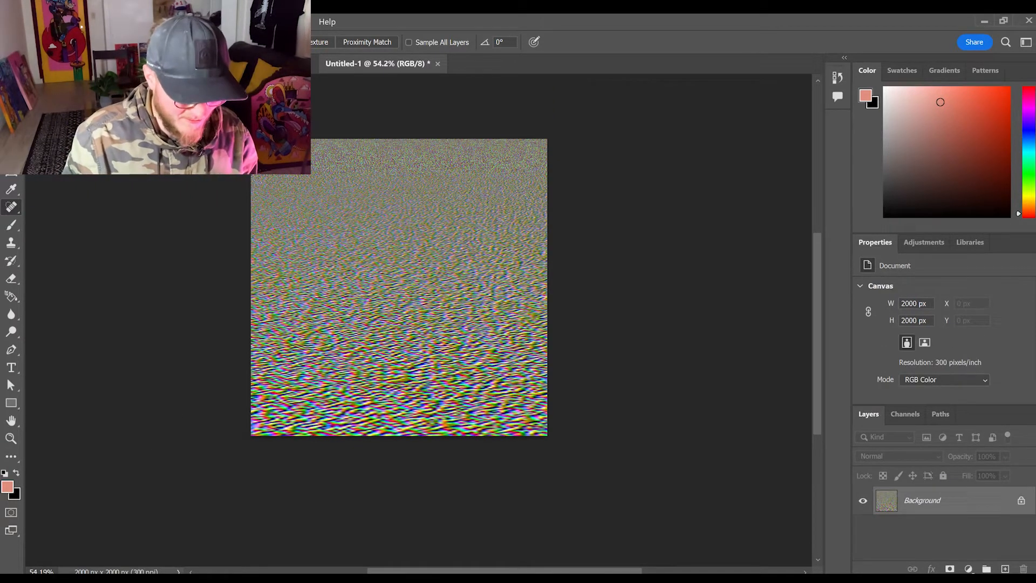
pyautogui.hotkey('ctrl', 'z')
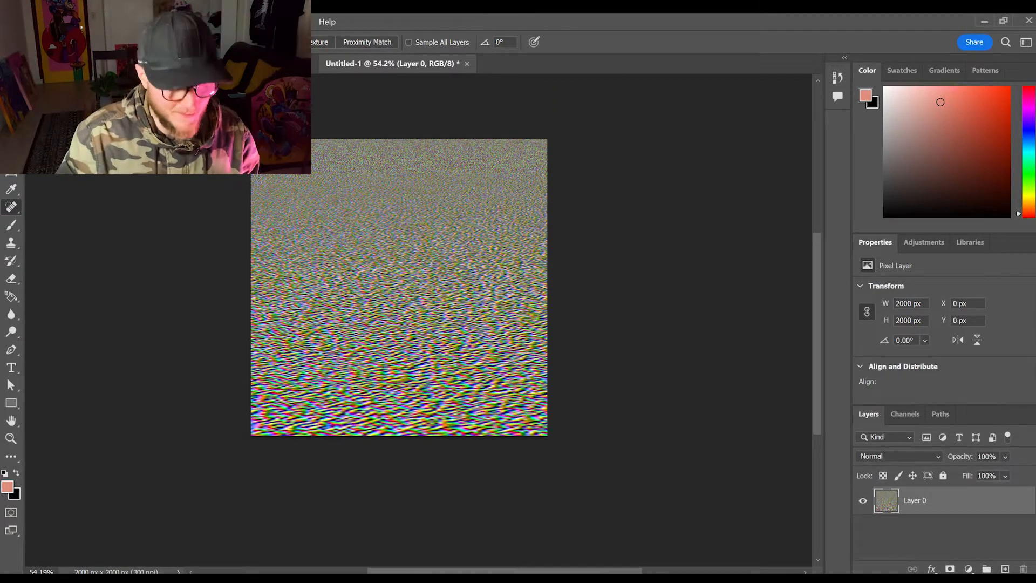
# Save the ripple texture as WaterDisplacement.psd and return to the turtle composite
pyautogui.click(66, 177)
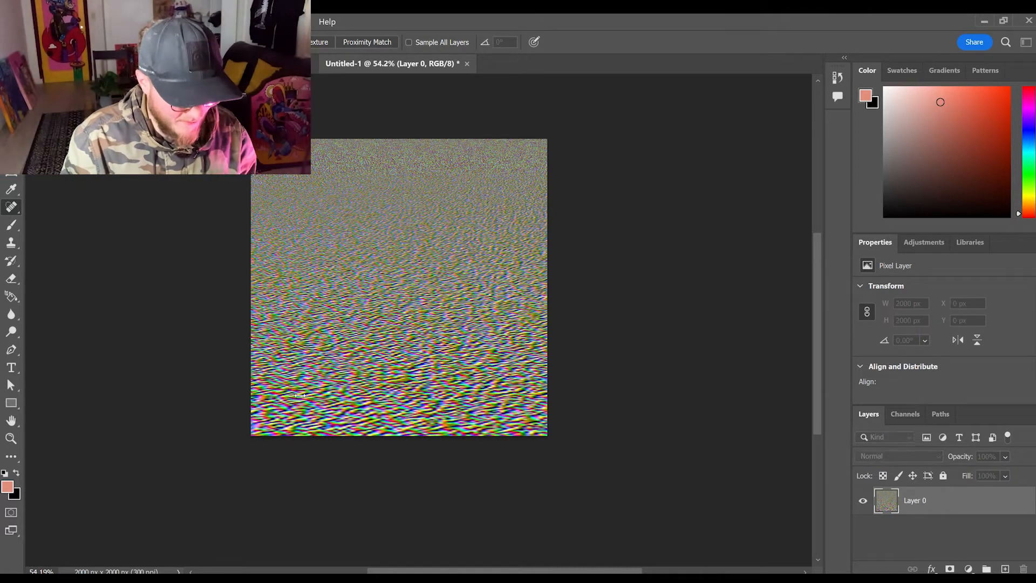
pyautogui.click(162, 412)
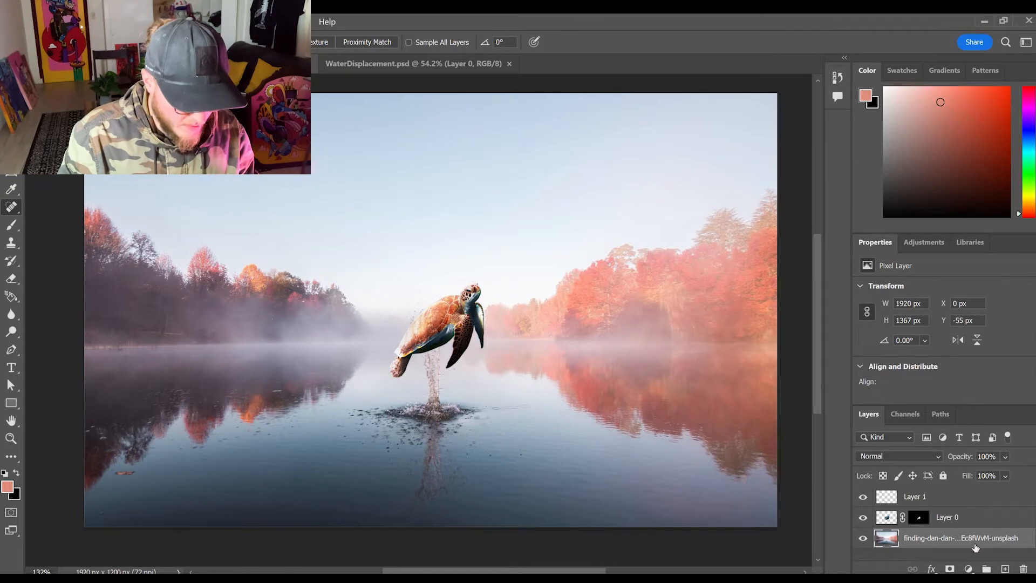
# Place a vertically flipped copy of the turtle layer just below the water splash as its reflection
pyautogui.click(960, 519)
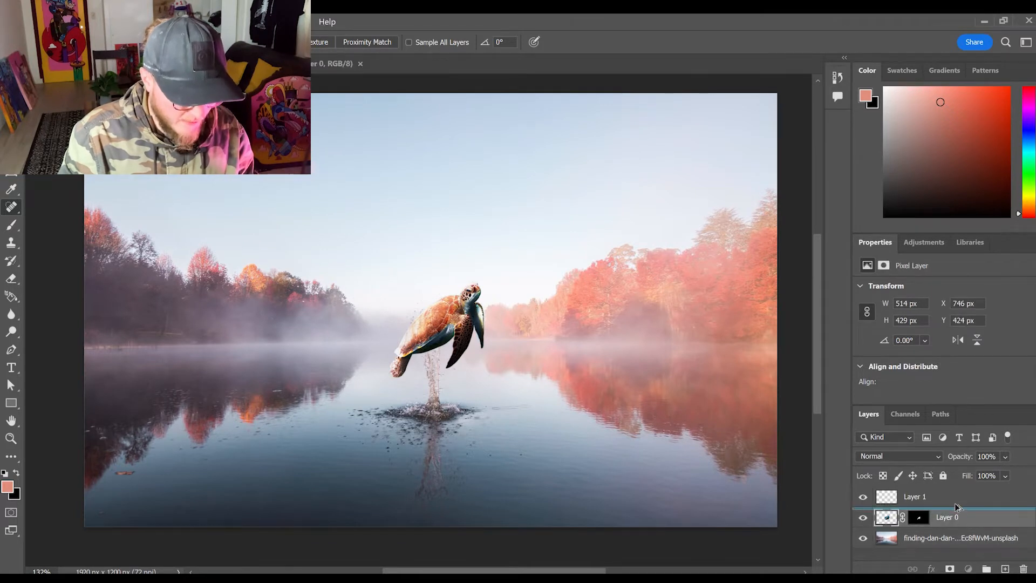
pyautogui.hotkey('ctrl', 'j')
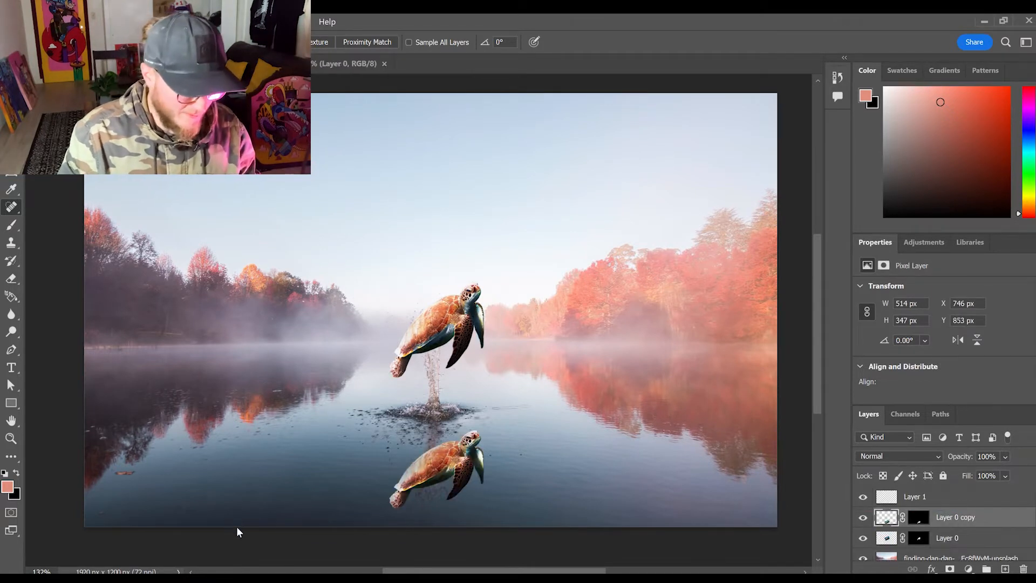
pyautogui.click(241, 544)
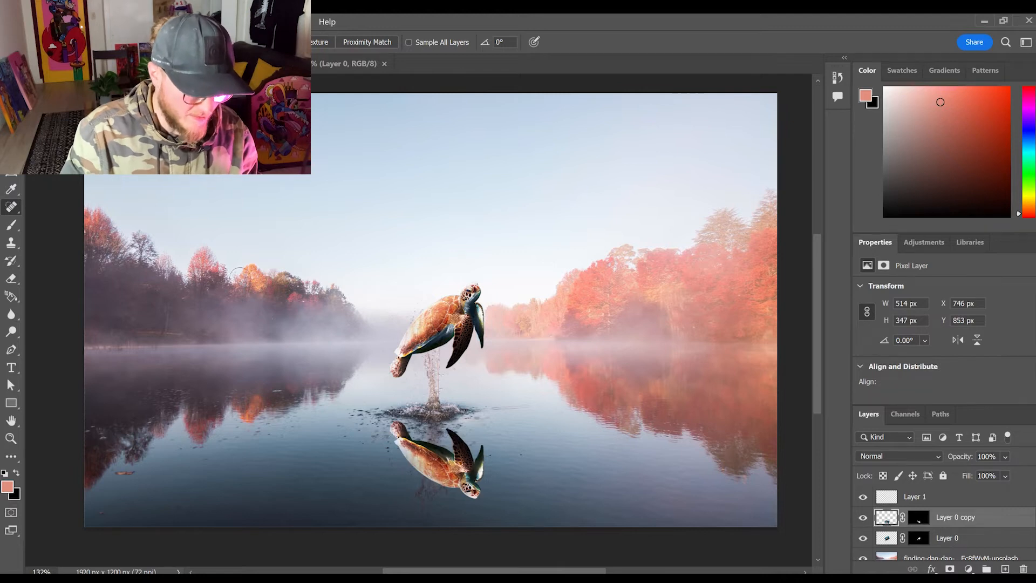
pyautogui.press('v')
pyautogui.moveTo(429, 467); pyautogui.dragTo(432, 484)
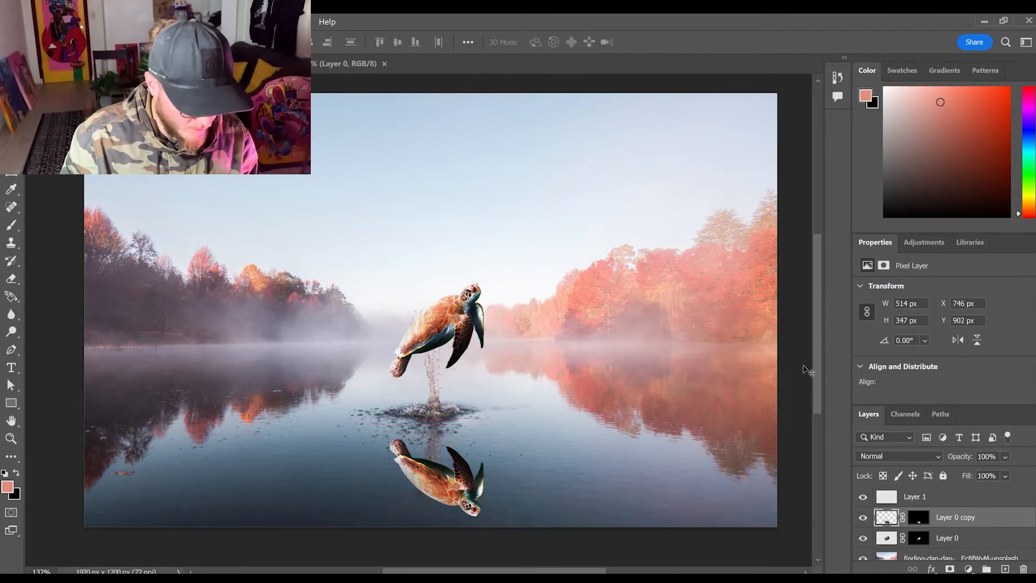
# Set the reflection copy to Multiply at 68% opacity and ripple it with Displace using the WaterDisplacement.psd map, redoing the first distortion
pyautogui.click(913, 456)
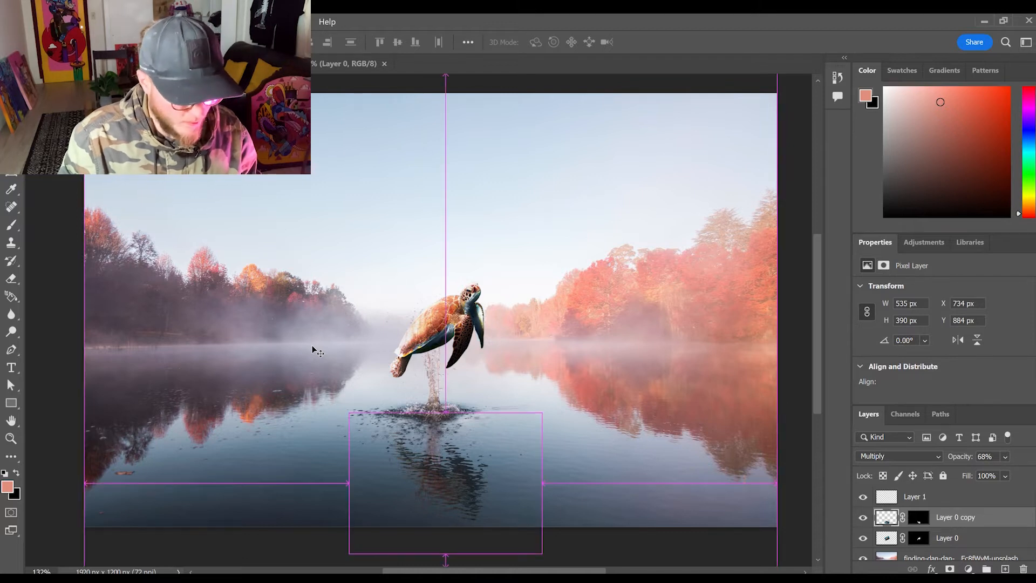
pyautogui.hotkey('ctrl', 'z')
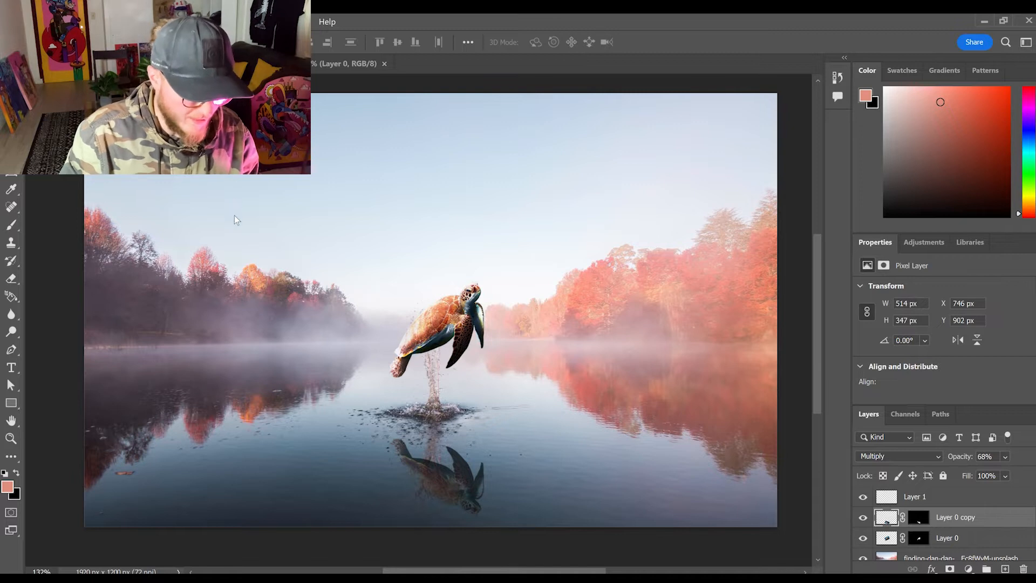
pyautogui.click(386, 204)
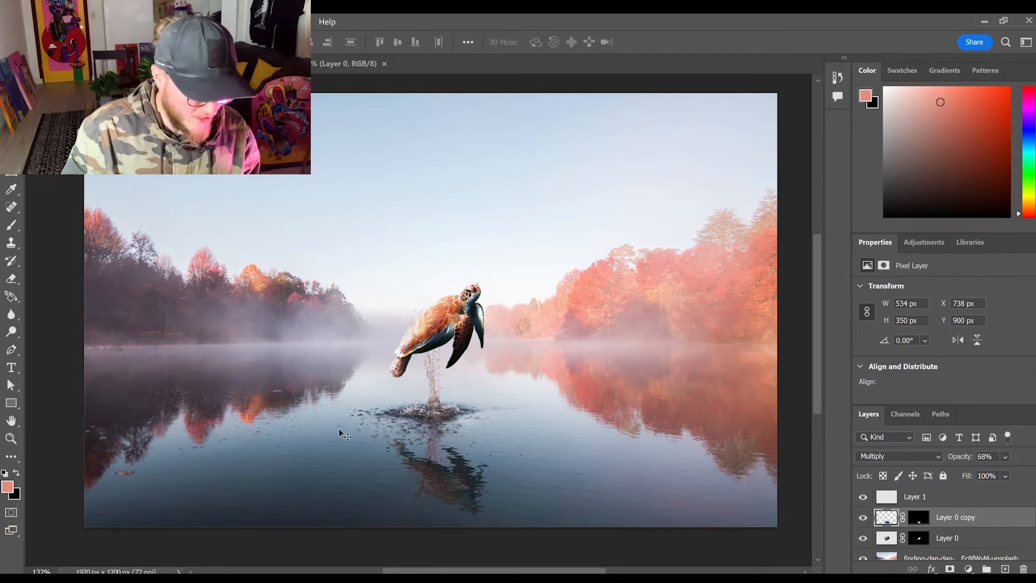
# Sample a muted red from the trees' reflection and paint it over the turtle's reflection on the Color-mode Layer 1
pyautogui.click(930, 496)
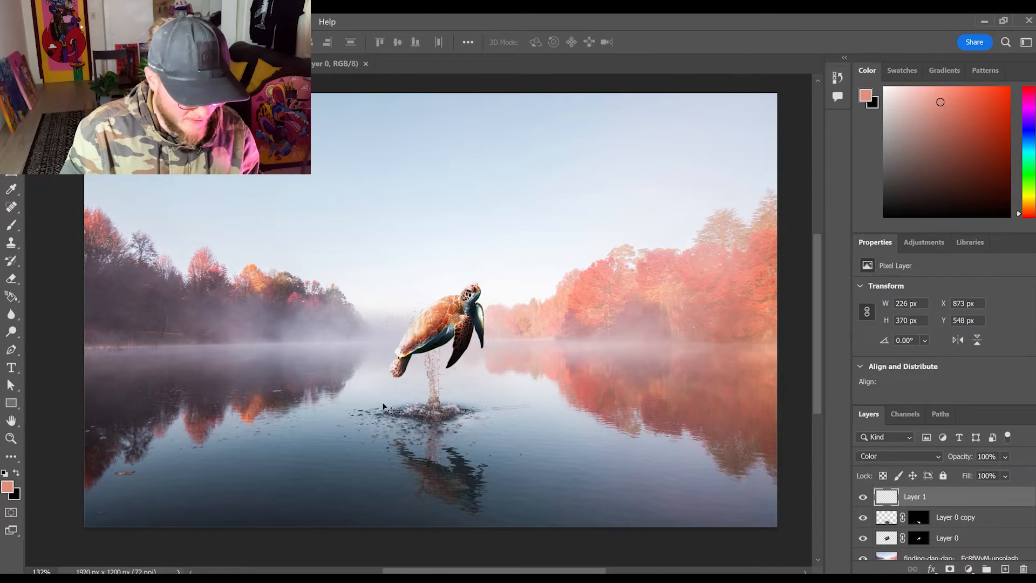
pyautogui.click(5, 222)
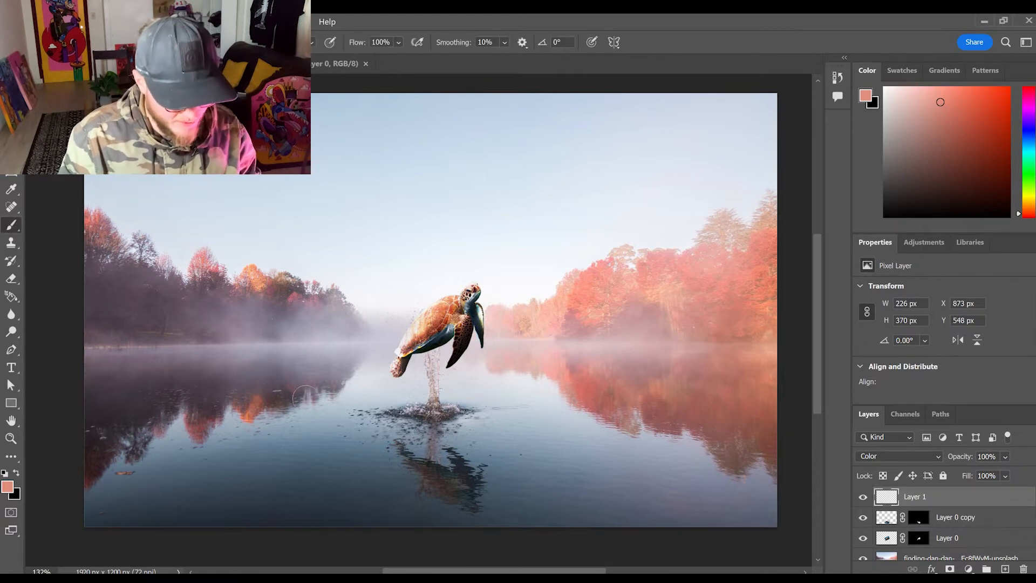
pyautogui.click(7, 194)
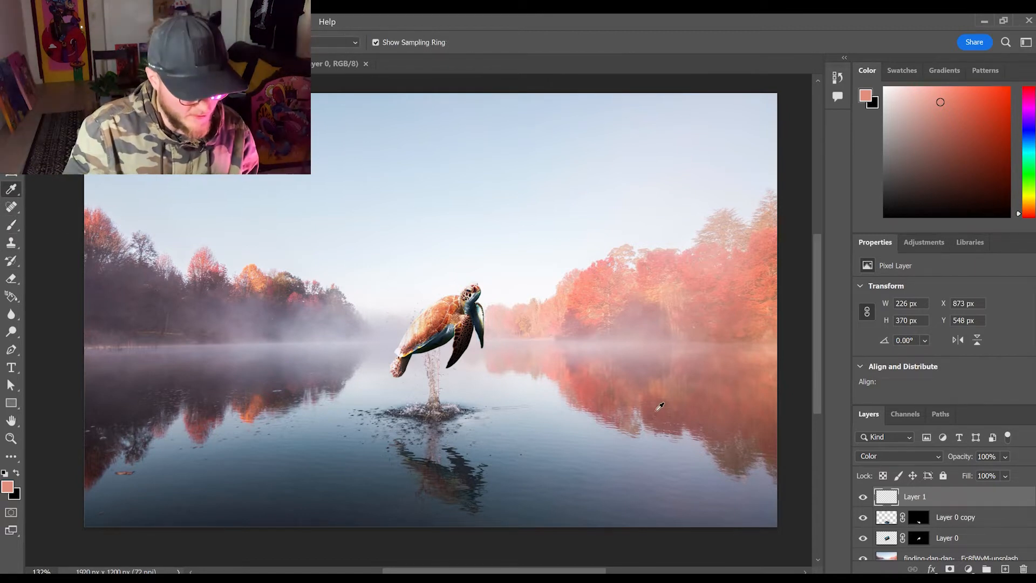
pyautogui.click(664, 404)
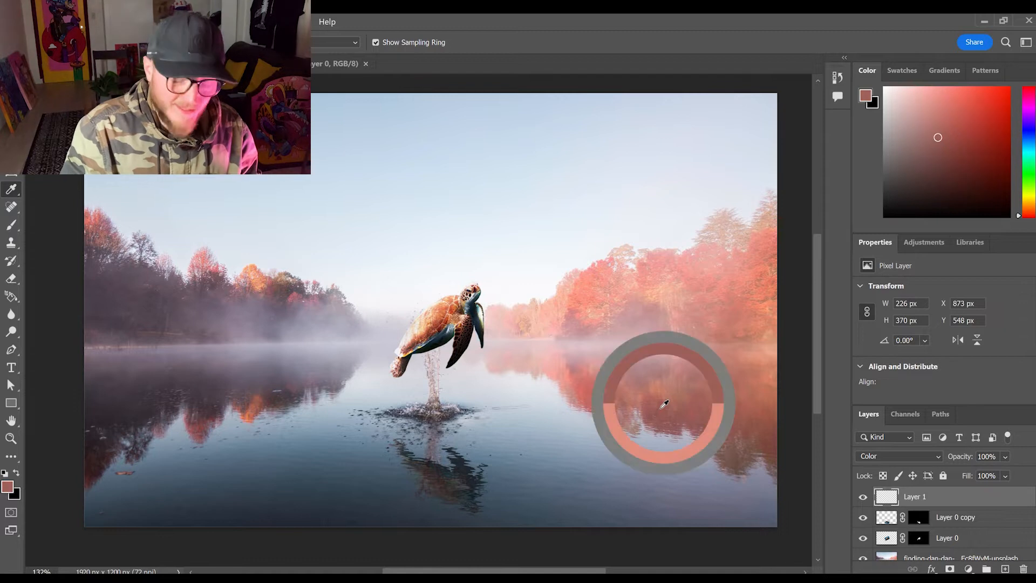
pyautogui.click(675, 389)
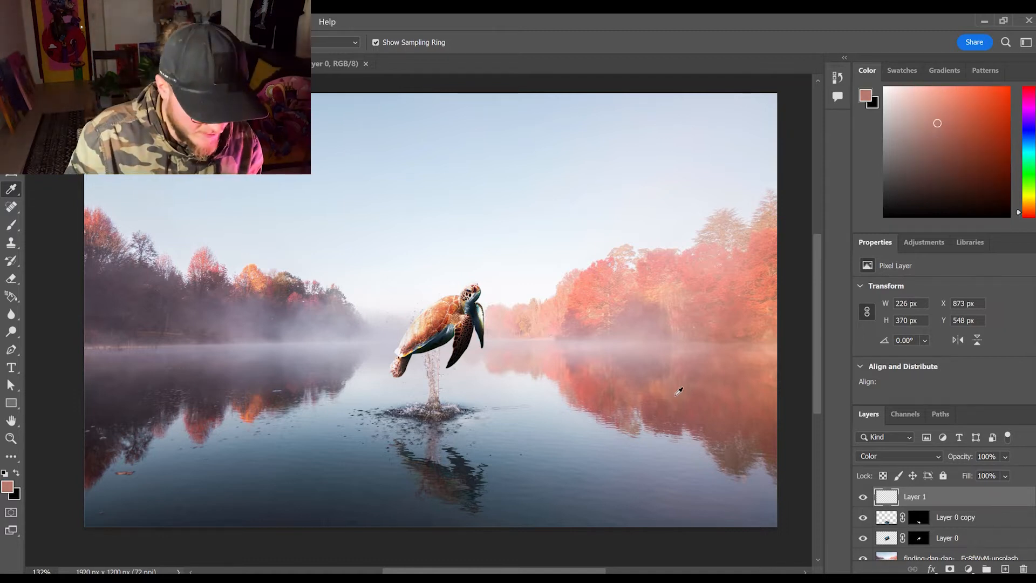
pyautogui.click(677, 392)
pyautogui.press('b')
pyautogui.click(11, 82)
pyautogui.click(485, 438)
pyautogui.click(460, 480)
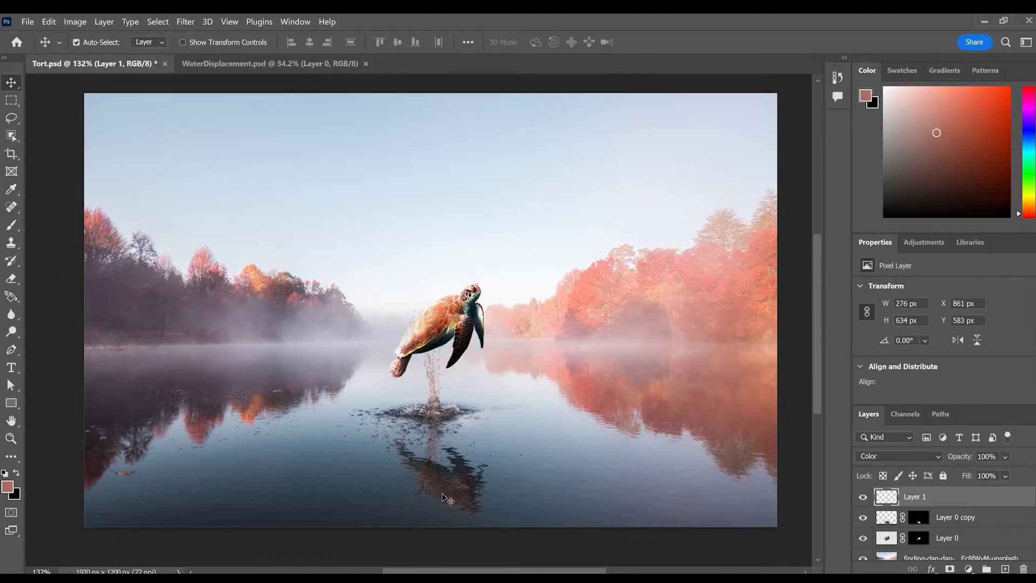
# Move the turtle's reflection slightly lower in the water, to about Y 924 px
pyautogui.click(453, 503)
pyautogui.scroll(1, 517, 458)
pyautogui.hotkey('ctrl', 't')
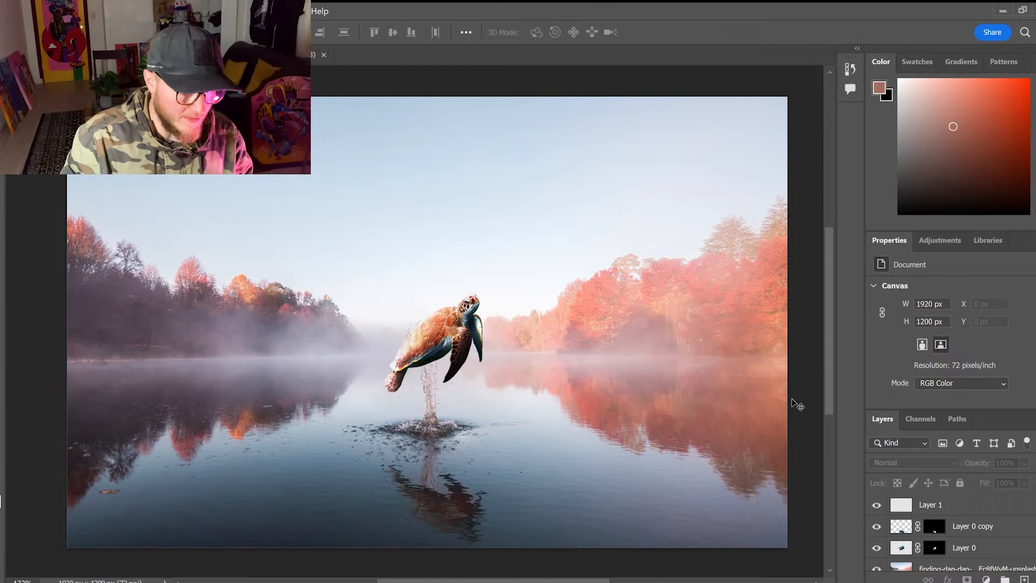
# Place the water-splash photo on a new layer above the turtle's reflection and add a layer mask to it
pyautogui.click(1007, 529)
pyautogui.click(1026, 578)
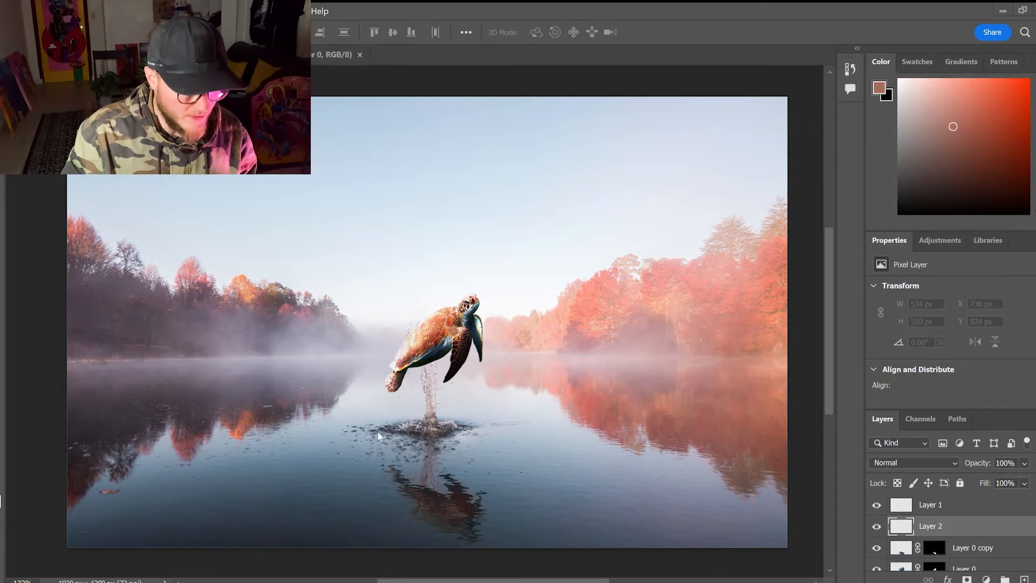
pyautogui.moveTo(182, 256); pyautogui.dragTo(727, 338)
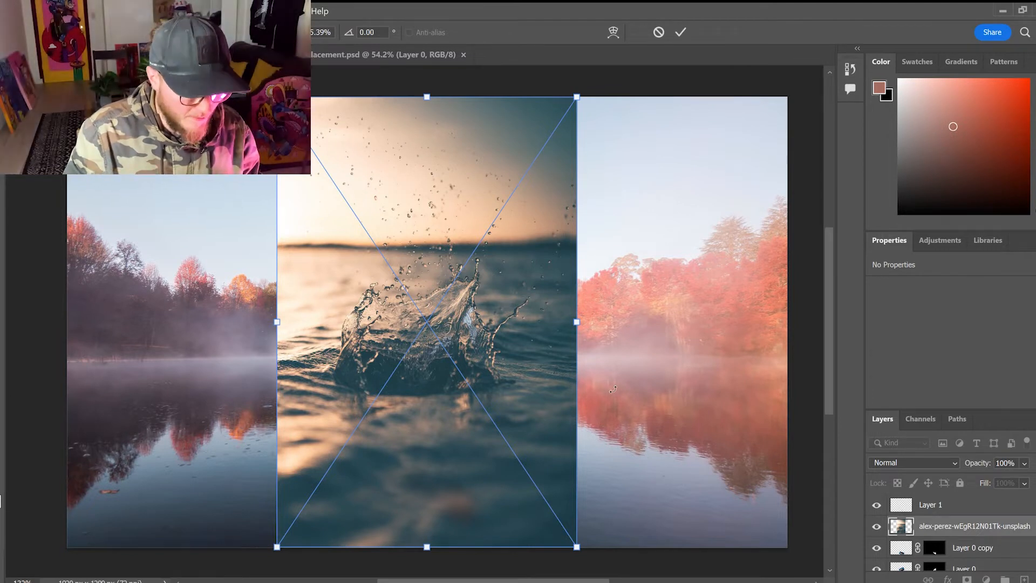
pyautogui.press('Return')
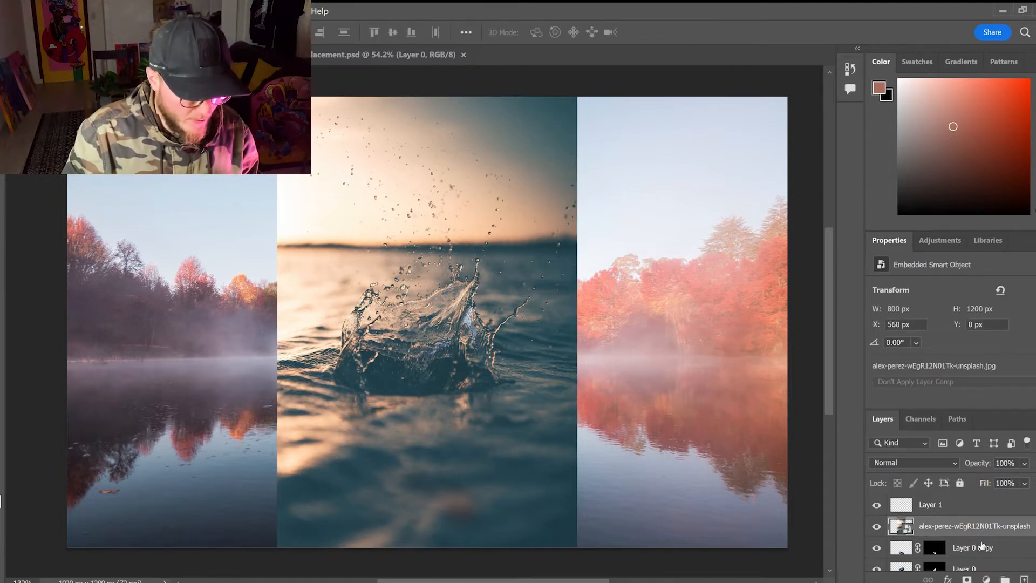
pyautogui.click(967, 579)
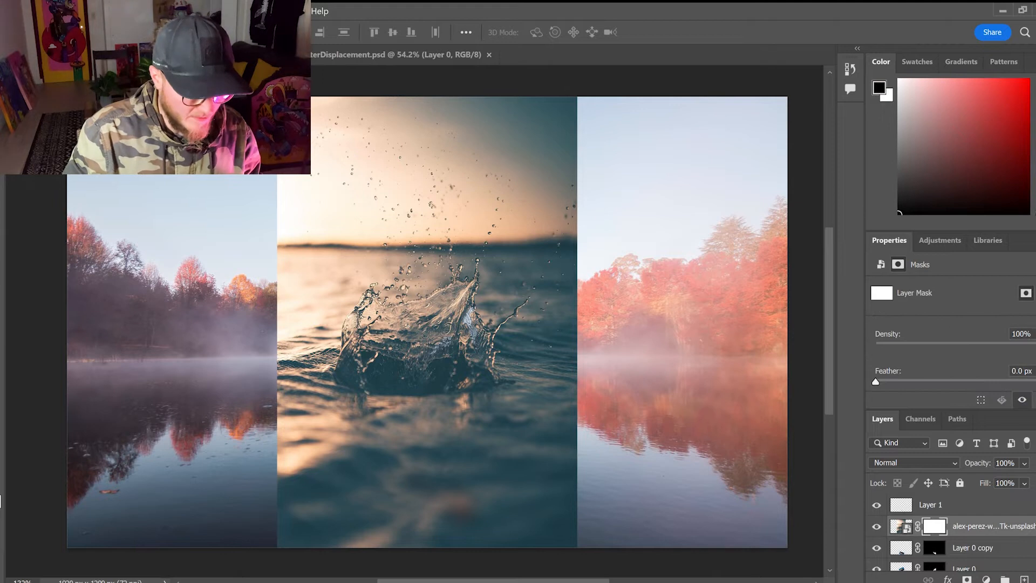
# Paint black on the splash photo's layer mask at full opacity to hide the sea and sky around the splash
pyautogui.press('b')
pyautogui.press('0')
pyautogui.moveTo(256, 426)
pyautogui.mouseDown()
pyautogui.moveTo(531, 424)
pyautogui.moveTo(290, 277)
pyautogui.moveTo(539, 367)
pyautogui.moveTo(283, 127)
pyautogui.moveTo(351, 323)
pyautogui.moveTo(569, 124)
pyautogui.mouseUp()
# Shrink the masked splash, turn it nearly upside down beneath the leaping turtle, and change its blend mode to Vivid Light
pyautogui.hotkey('ctrl', 't')
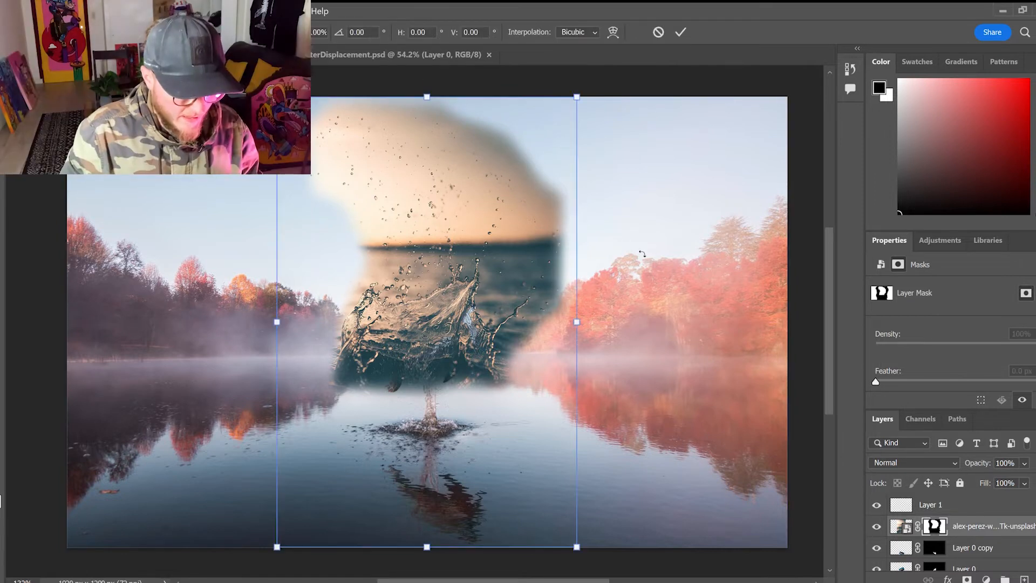
pyautogui.moveTo(584, 83); pyautogui.dragTo(273, 477)
pyautogui.moveTo(384, 543); pyautogui.dragTo(452, 324)
pyautogui.moveTo(458, 229); pyautogui.dragTo(432, 390)
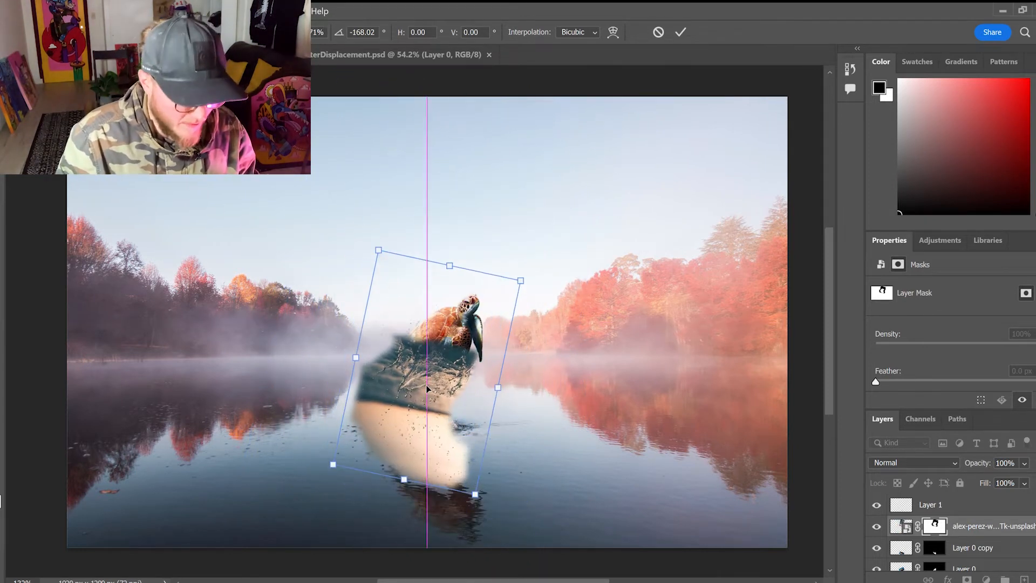
pyautogui.press('Down')
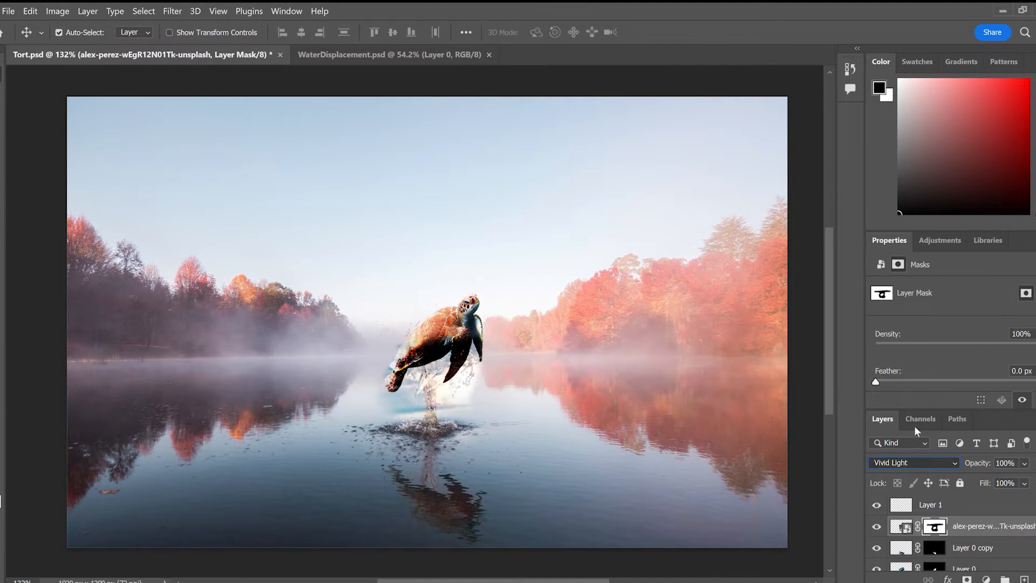
# Tint the splash beneath the turtle pale blue on the Color-mode Layer 1 with a 45% opacity brush
pyautogui.press('b')
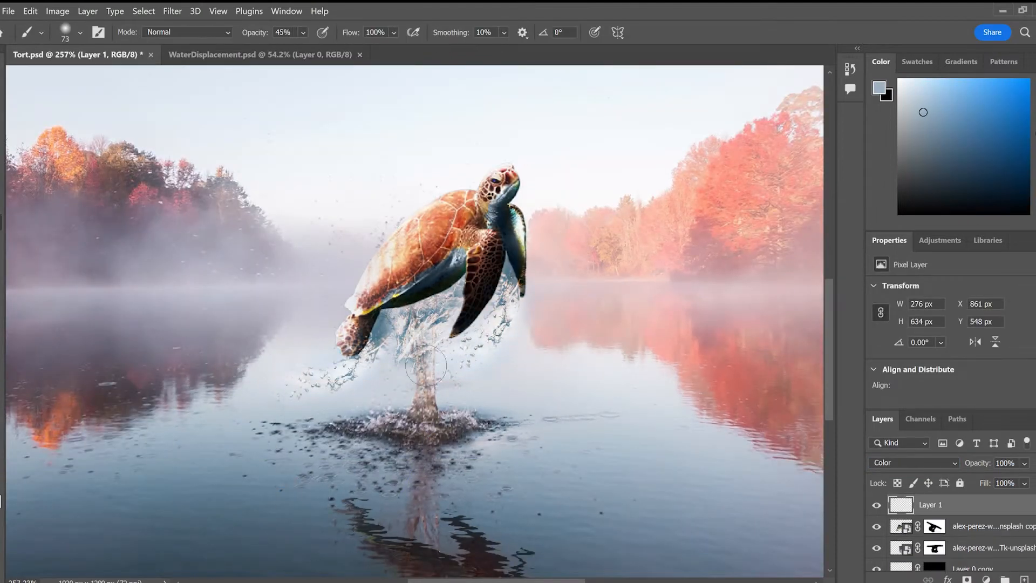
pyautogui.scroll(-4, 426, 366)
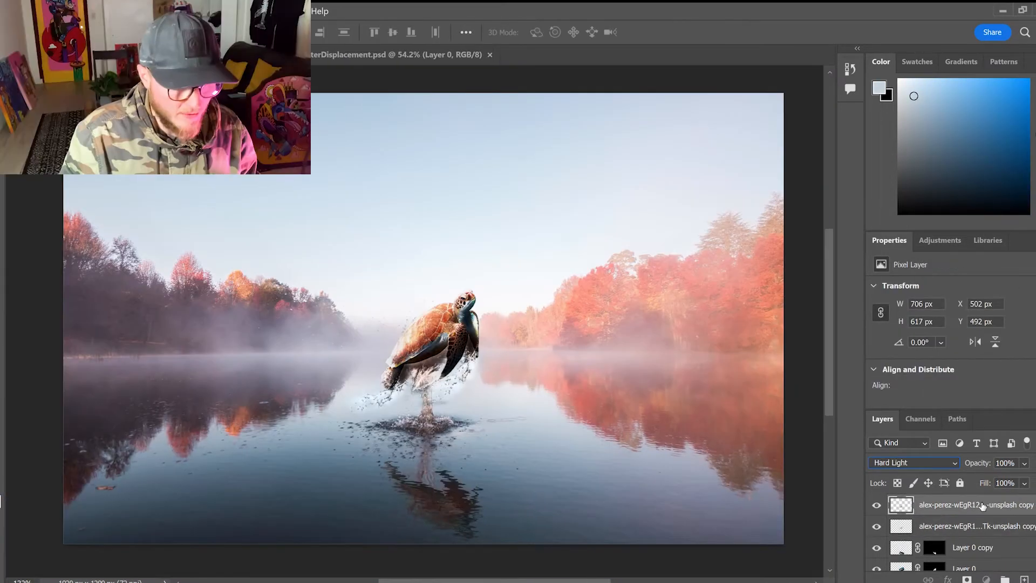
# Put the splash copy below Layer 0 copy and position it as a Multiply reflection in the water at X 657, Y 759 px
pyautogui.moveTo(982, 506); pyautogui.dragTo(979, 555)
pyautogui.moveTo(354, 369); pyautogui.dragTo(305, 342)
pyautogui.hotkey('ctrl', 't')
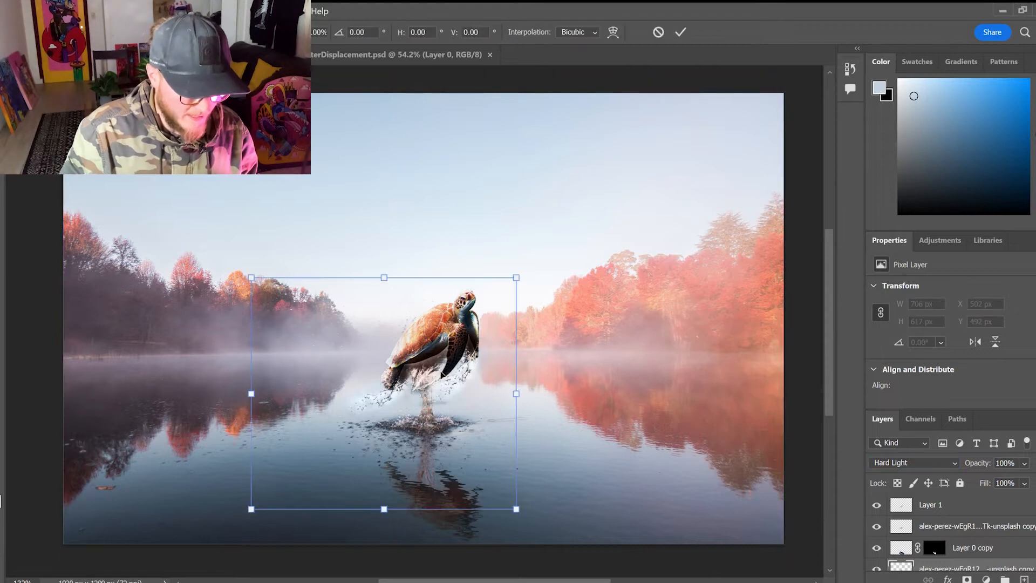
pyautogui.moveTo(437, 374); pyautogui.dragTo(438, 415)
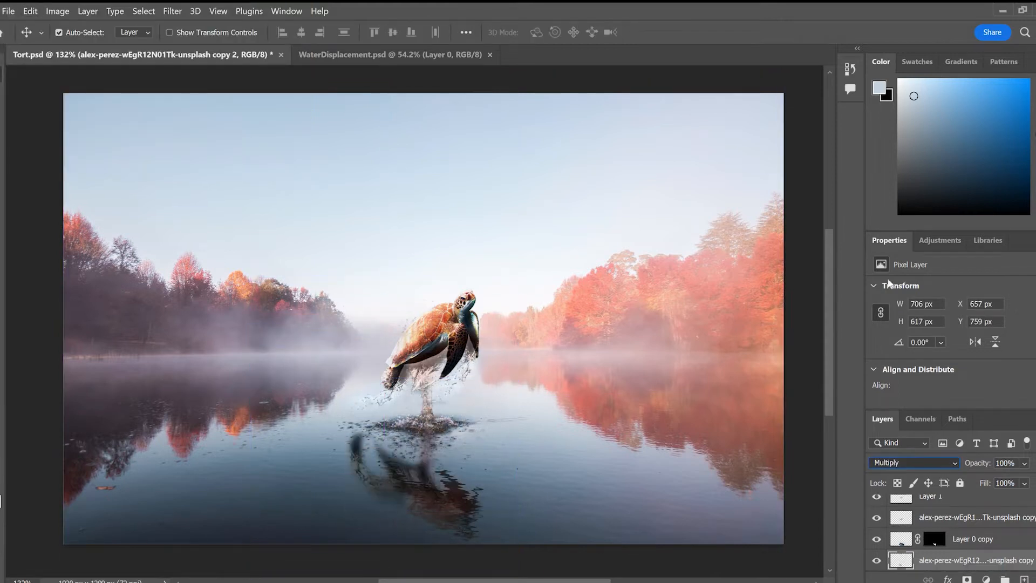
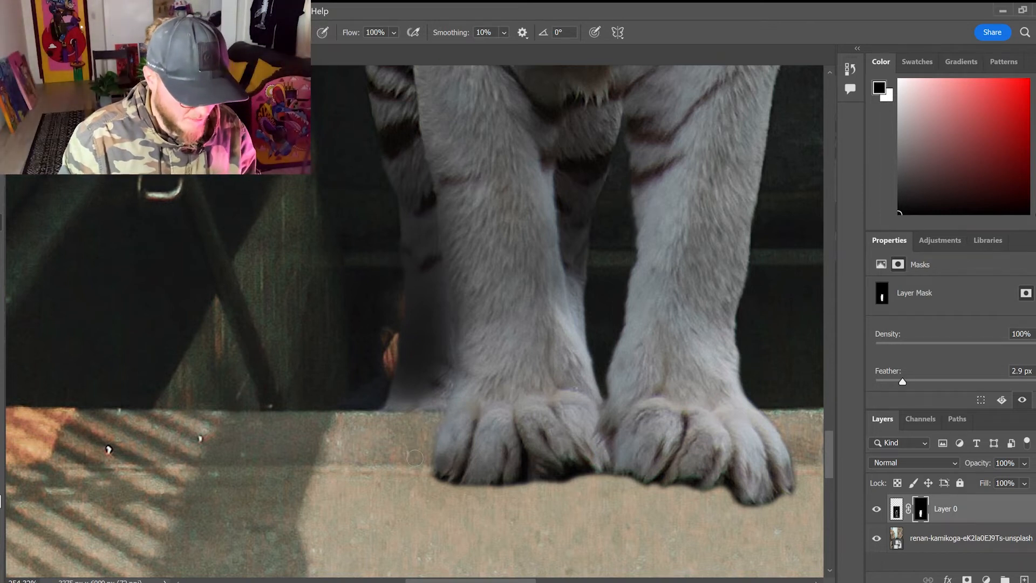
# Darken the outer edge of the tiger's front paw on Layer 0 with the Burn tool
pyautogui.moveTo(667, 522); pyautogui.dragTo(489, 526)
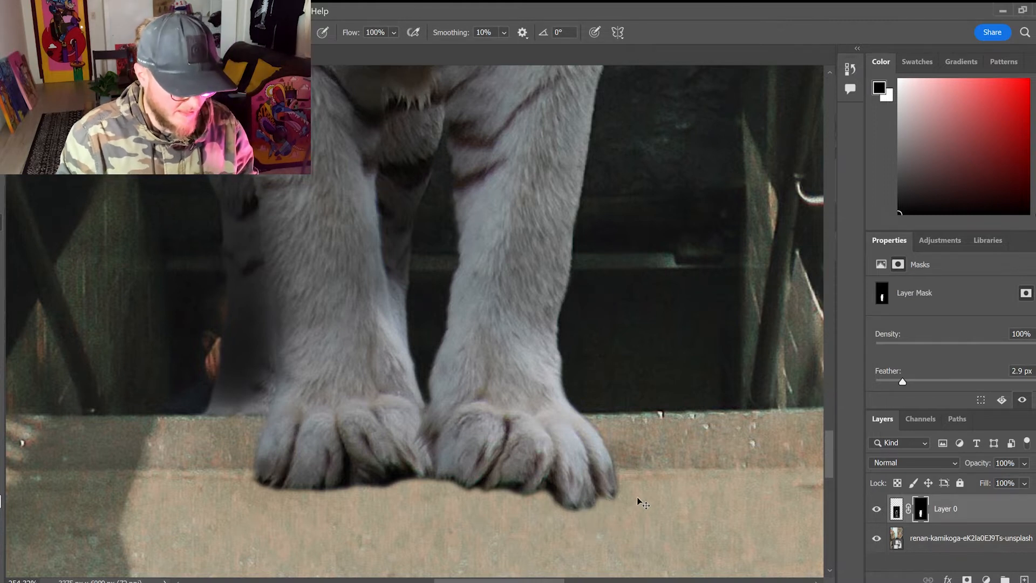
pyautogui.scroll(-3, 640, 499)
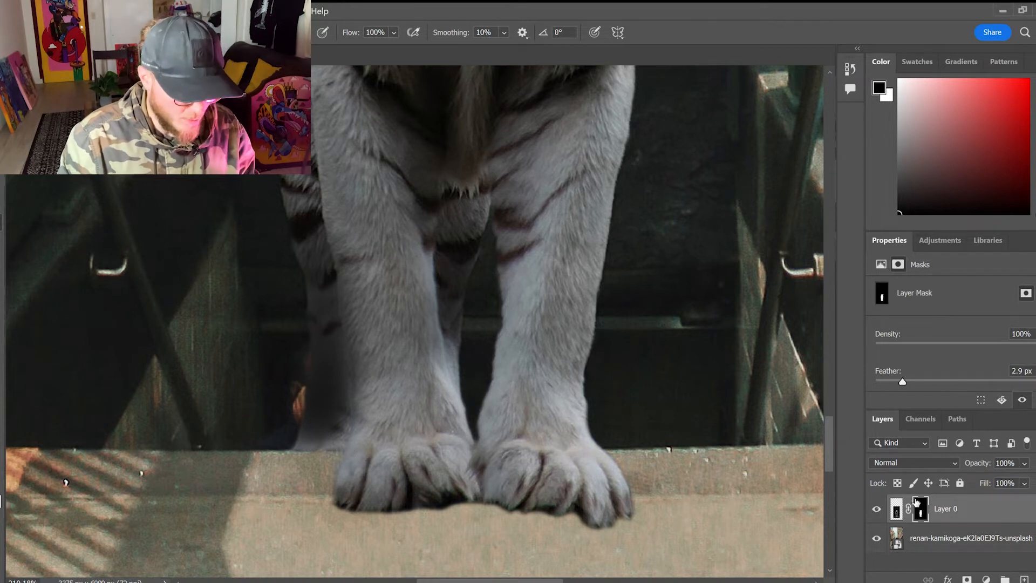
pyautogui.click(896, 509)
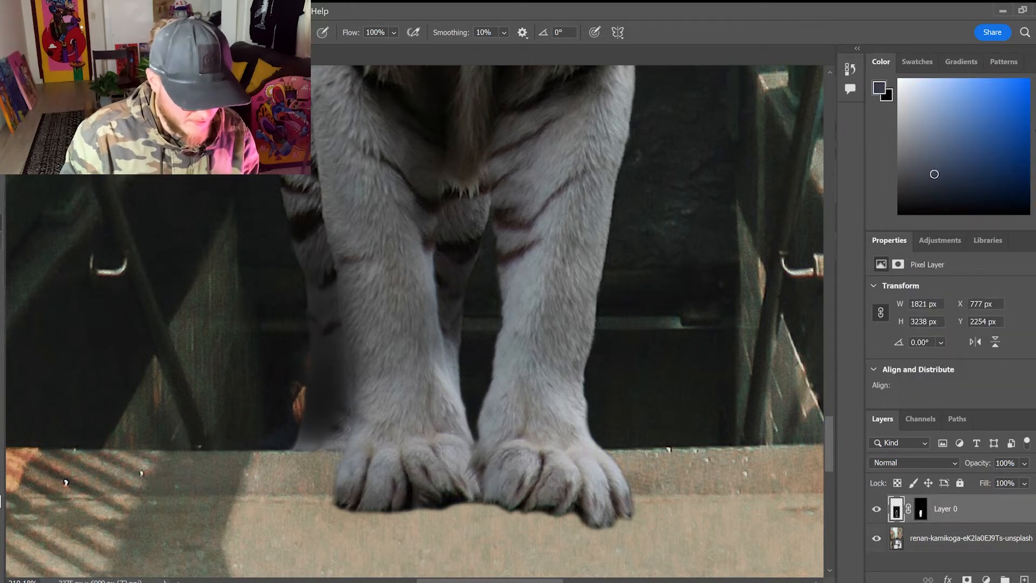
pyautogui.click(0, 332)
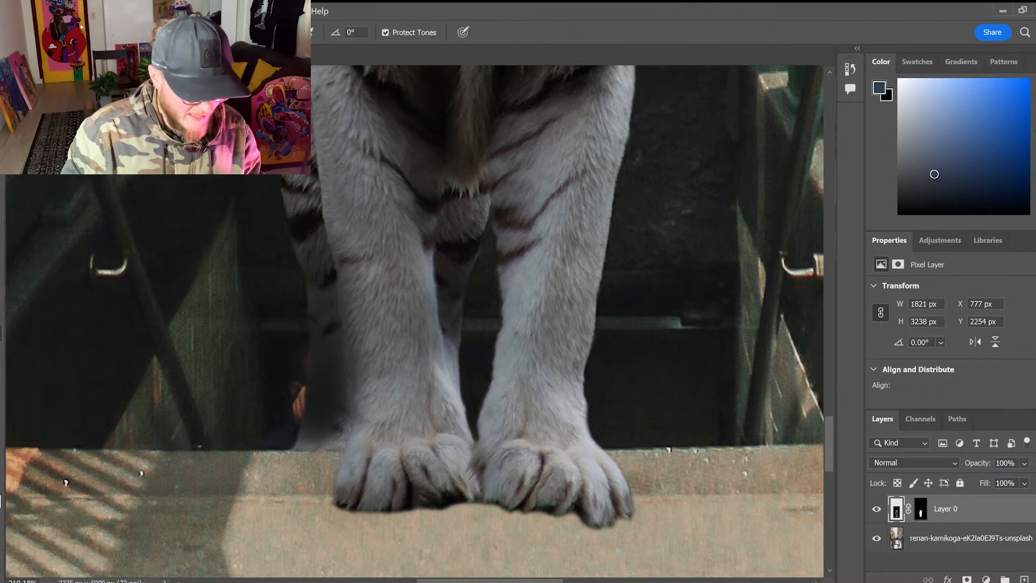
pyautogui.moveTo(335, 477); pyautogui.dragTo(325, 487)
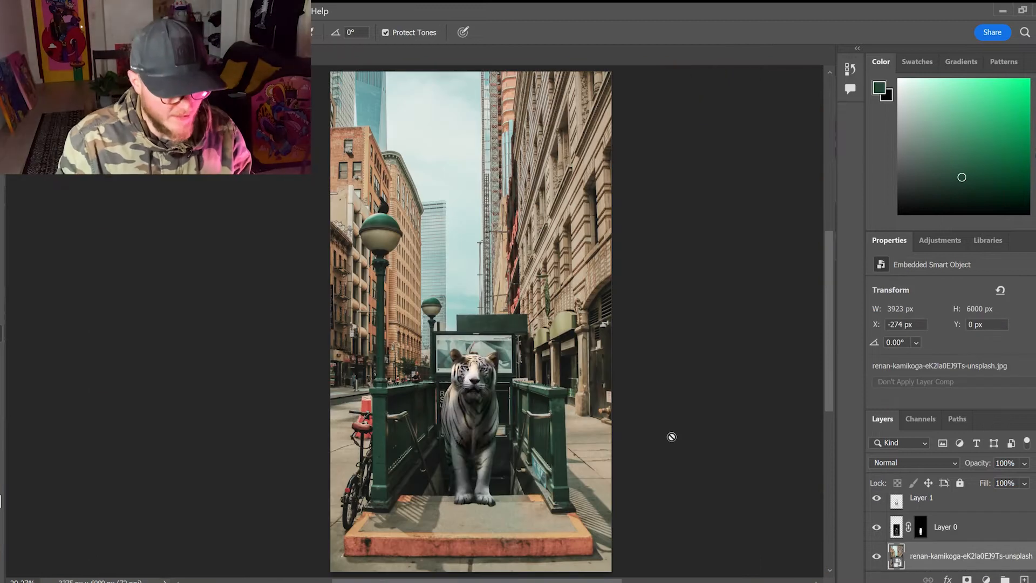
# Load the tiger's mask as a selection and create a dark green Solid Color fill from it between the tiger and the street photo
pyautogui.click(957, 528)
pyautogui.keyDown('ctrl'); pyautogui.click(922, 531); pyautogui.keyUp('ctrl')
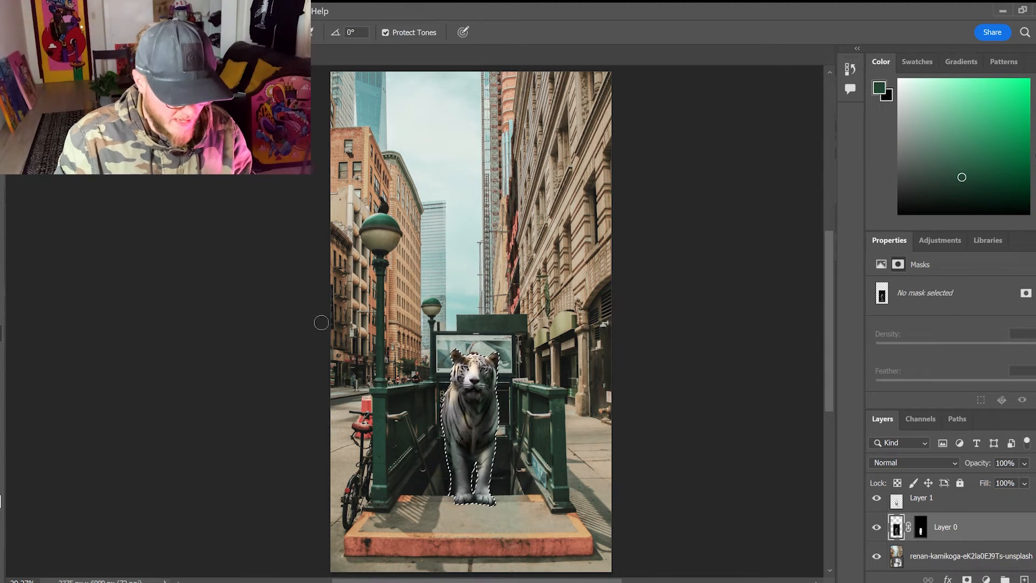
pyautogui.click(1004, 558)
pyautogui.click(1024, 578)
pyautogui.scroll(-1, 984, 524)
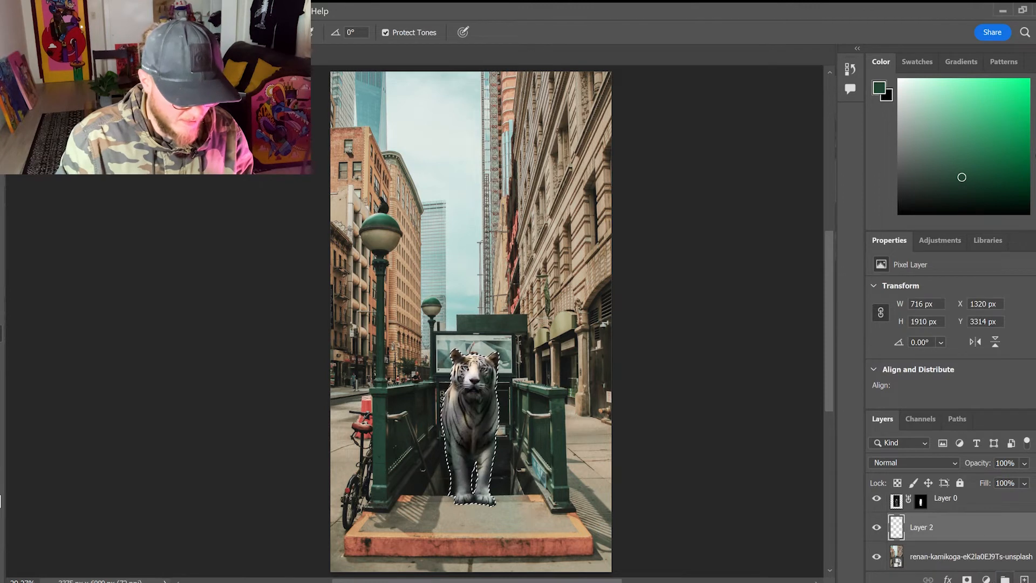
pyautogui.click(977, 324)
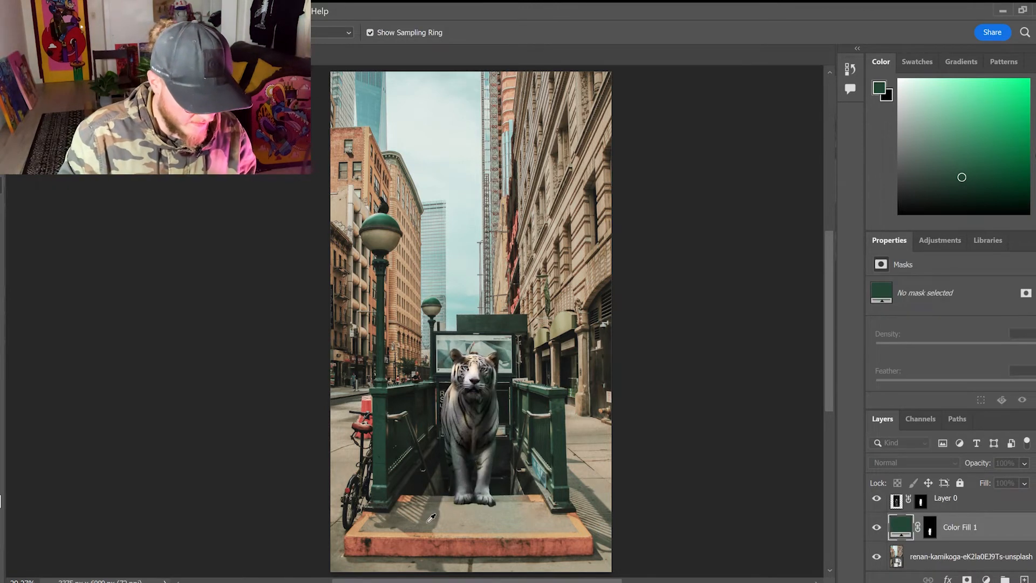
pyautogui.click(918, 462)
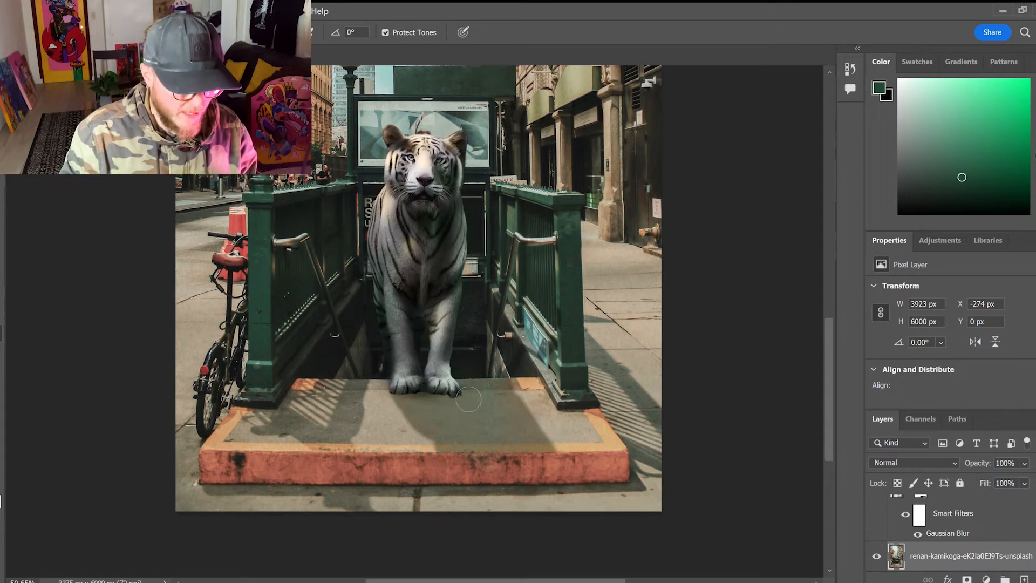
pyautogui.scroll(3, 442, 405)
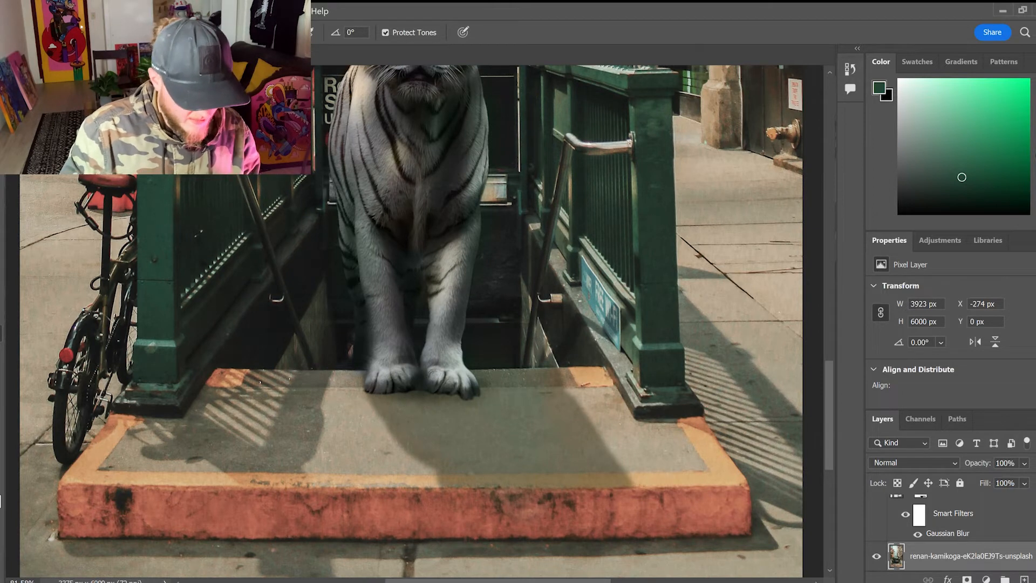
pyautogui.scroll(-4, 391, 529)
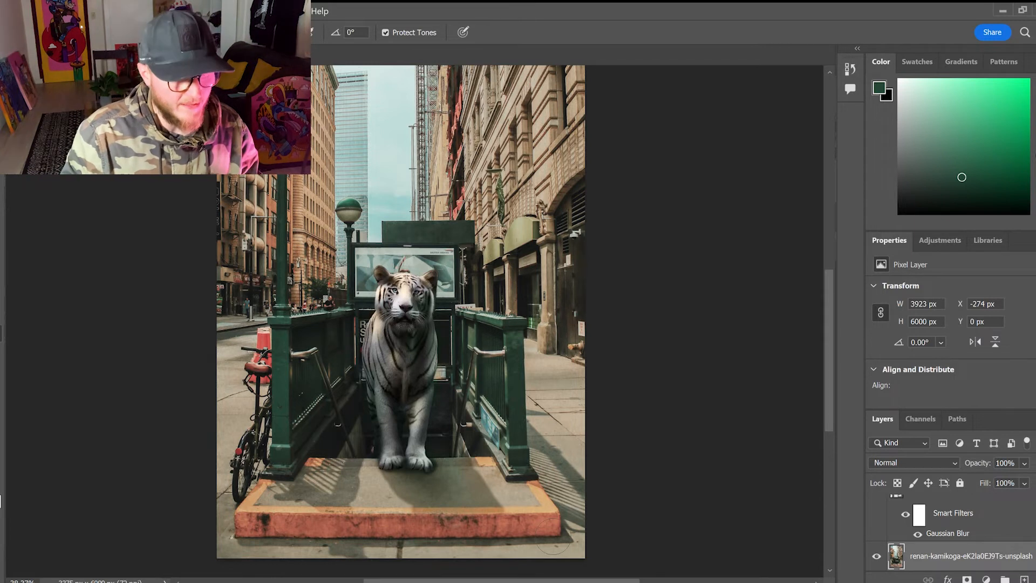
pyautogui.scroll(3, 551, 545)
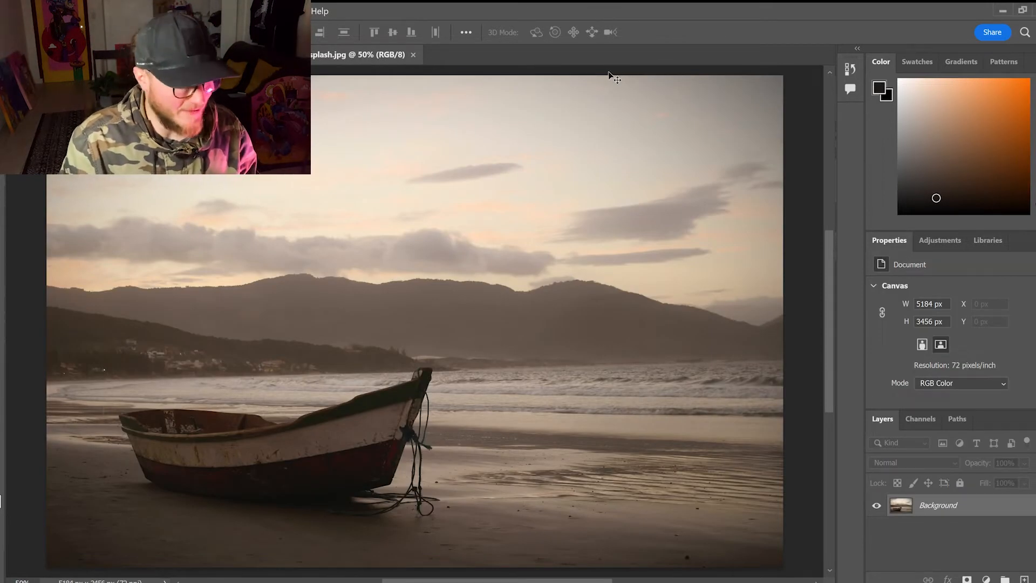
# Unlock the boat photo's Background layer, then scale the Bear cutout down and position it sitting inside the boat
pyautogui.click(1033, 505)
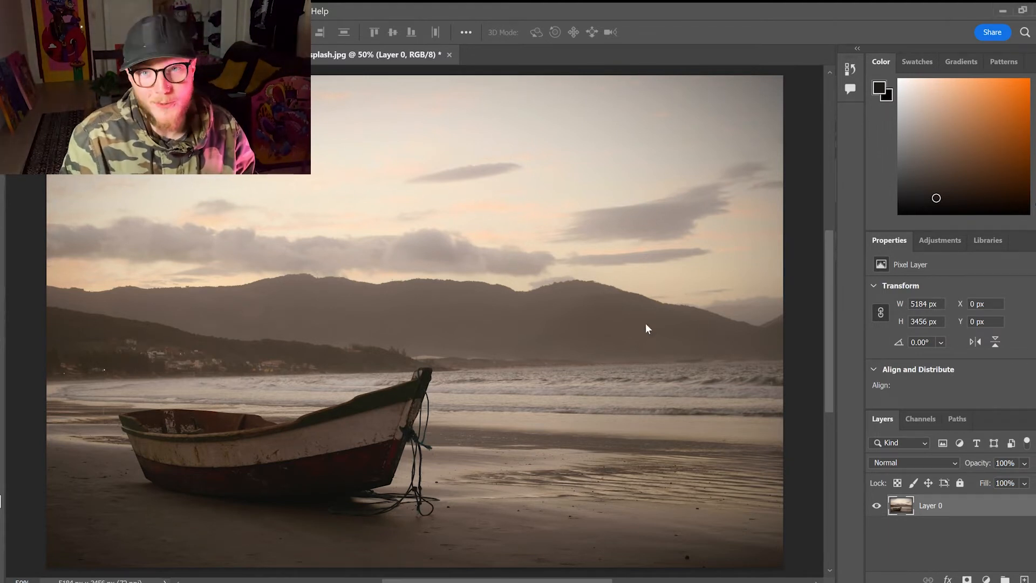
pyautogui.hotkey('ctrl', 't')
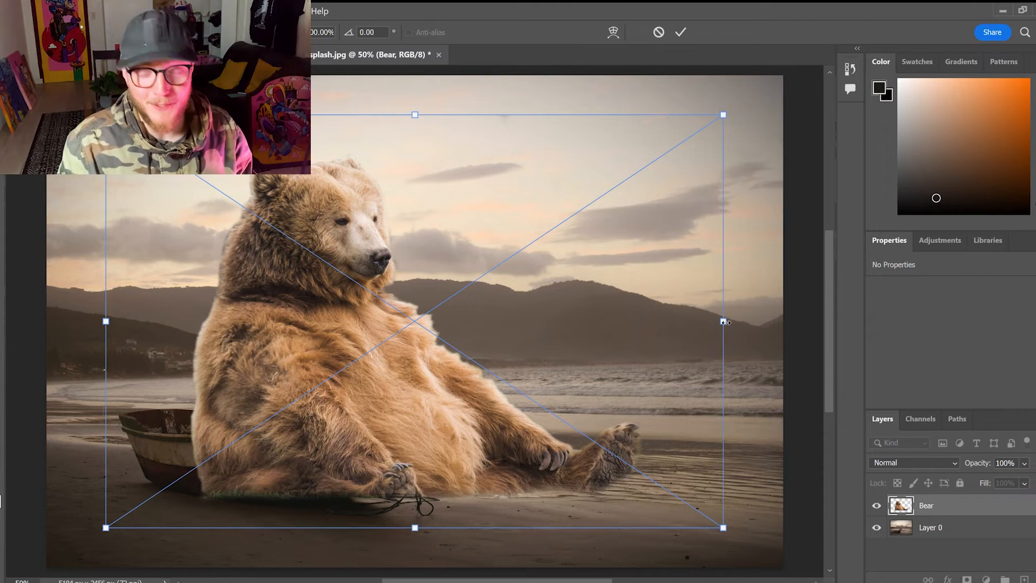
pyautogui.moveTo(723, 321); pyautogui.dragTo(483, 322)
pyautogui.moveTo(229, 393); pyautogui.dragTo(208, 397)
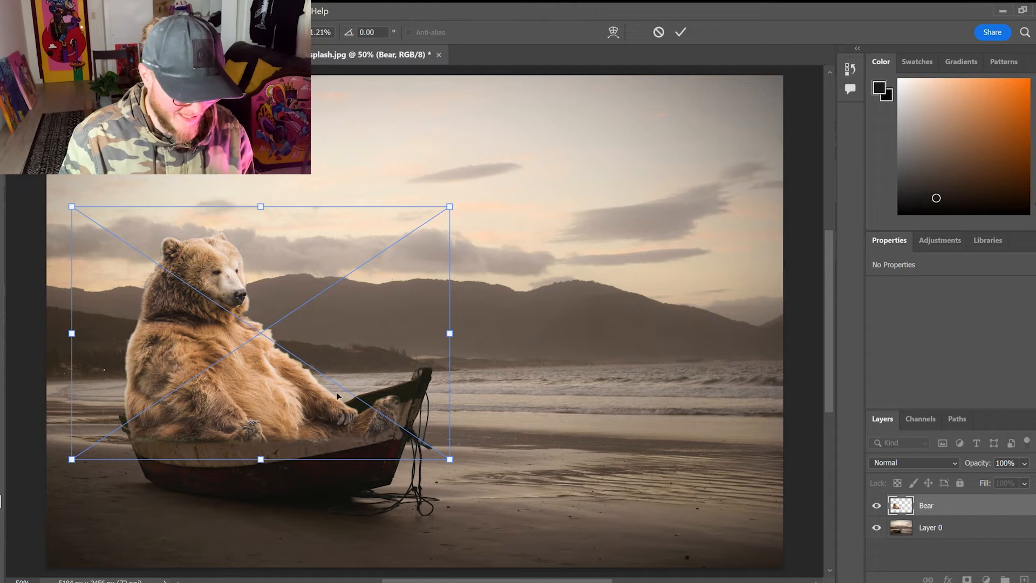
pyautogui.moveTo(451, 333); pyautogui.dragTo(407, 332)
pyautogui.moveTo(210, 431); pyautogui.dragTo(216, 442)
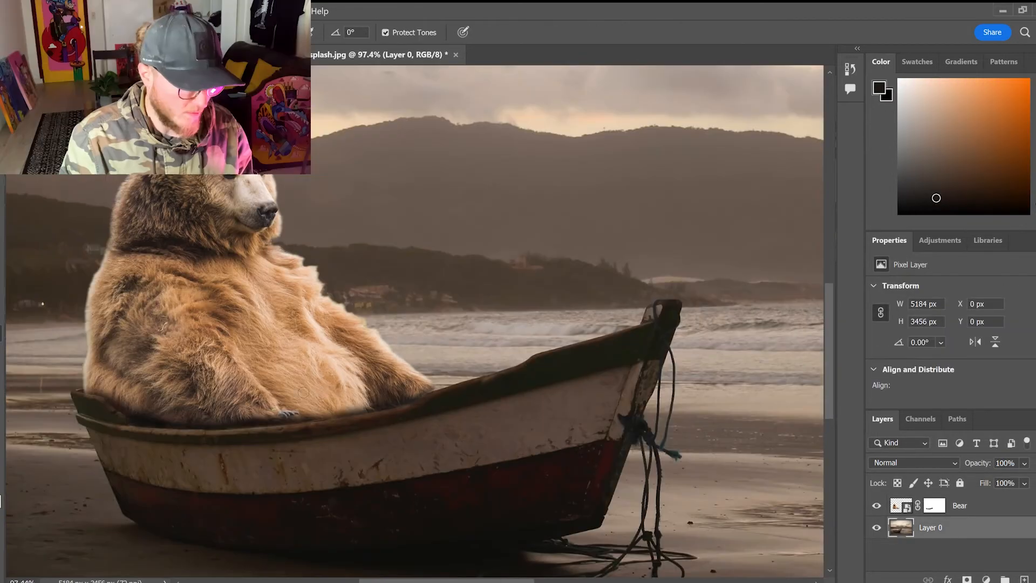
# Darken the Bear smart object with a Brightness/Contrast adjustment to match the dim beach light
pyautogui.scroll(-4, 303, 392)
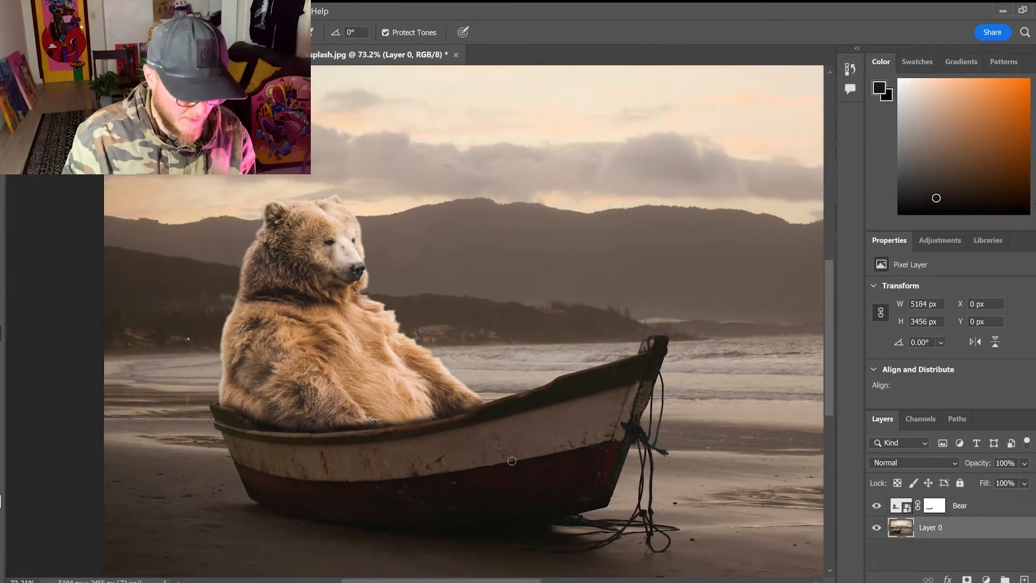
pyautogui.scroll(-1, 513, 464)
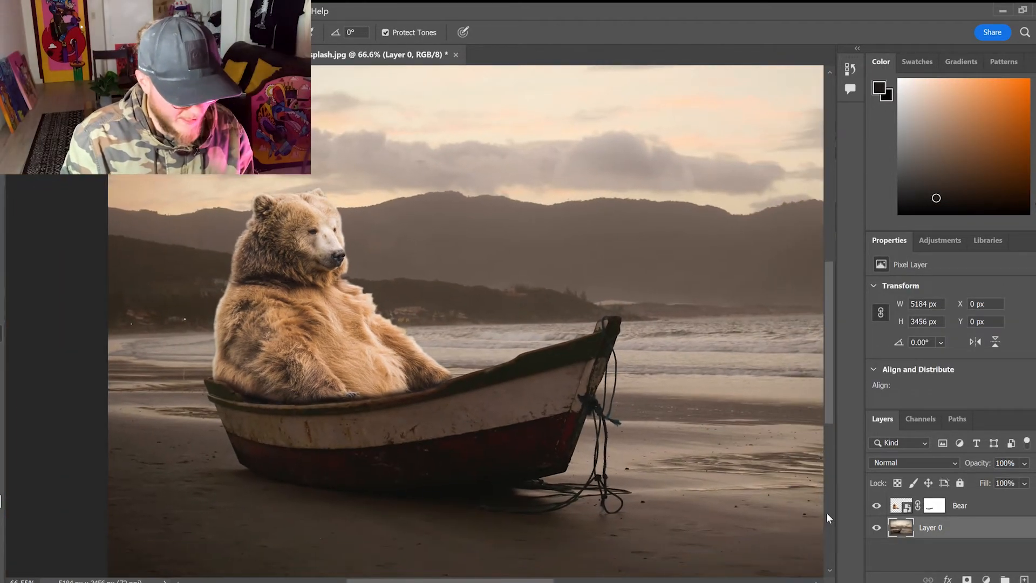
pyautogui.click(980, 503)
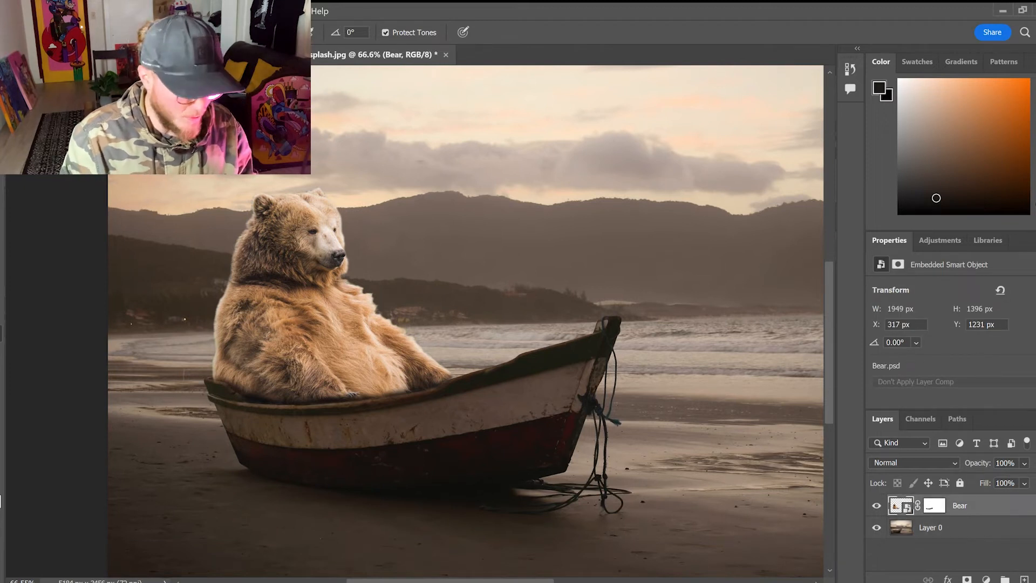
pyautogui.scroll(-1, 306, 235)
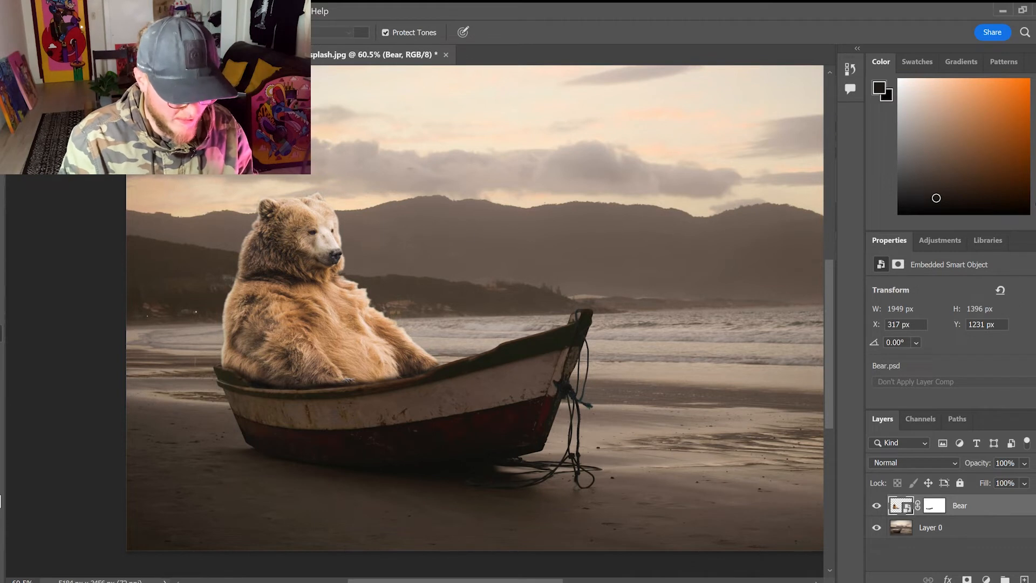
pyautogui.hotkey('ctrl', 'u')
pyautogui.moveTo(482, 176); pyautogui.dragTo(465, 173)
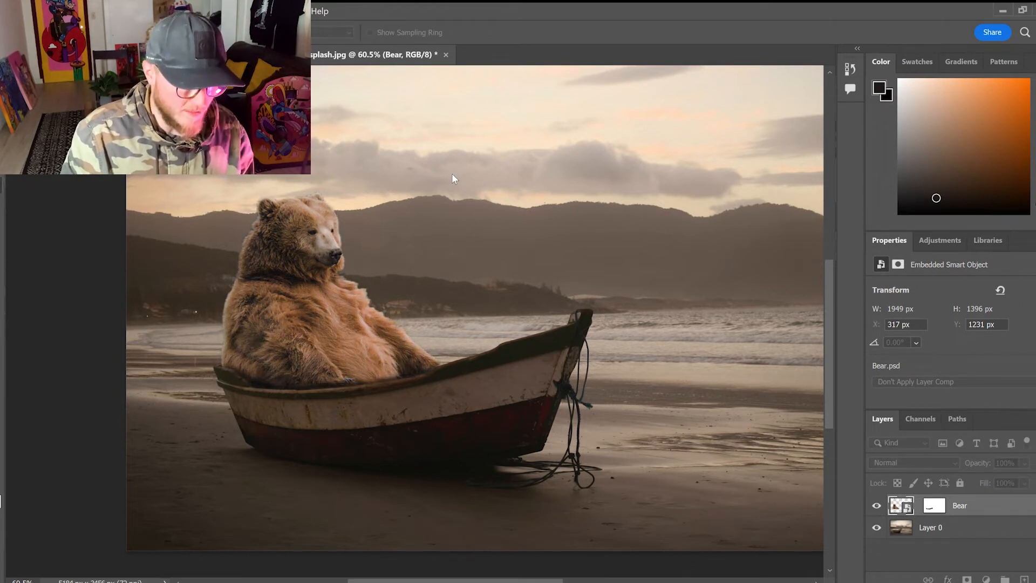
pyautogui.moveTo(452, 173); pyautogui.dragTo(445, 173)
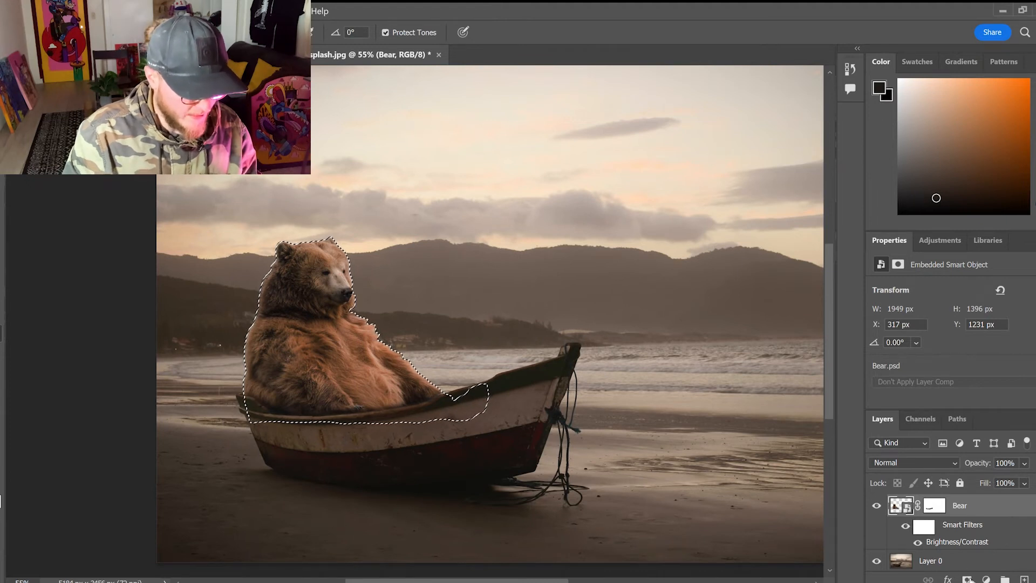
# Add a new layer above the Bear, set its blend mode to Color, and brush a muted beige inside the bear selection
pyautogui.click(1023, 579)
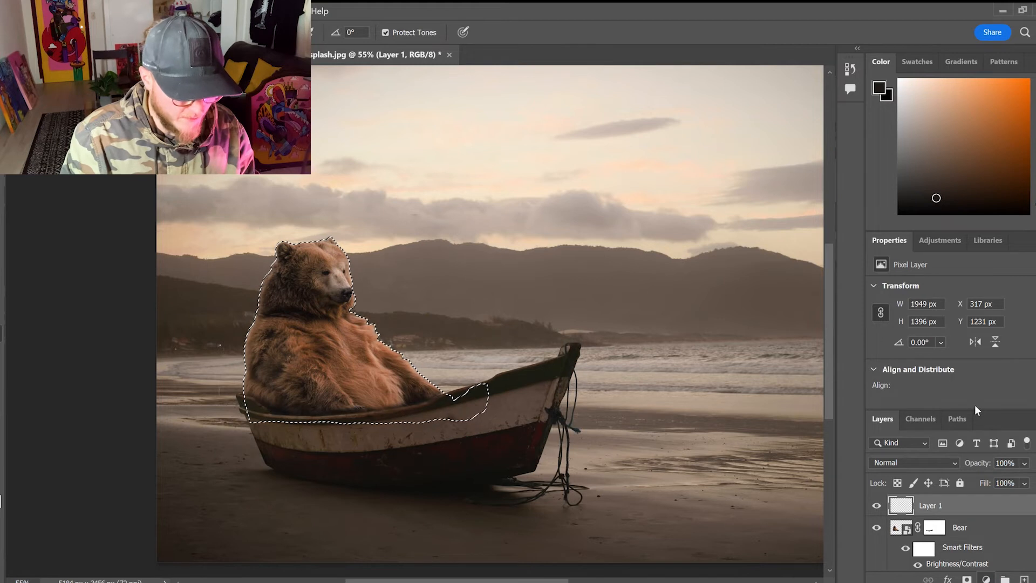
pyautogui.click(902, 460)
pyautogui.click(914, 404)
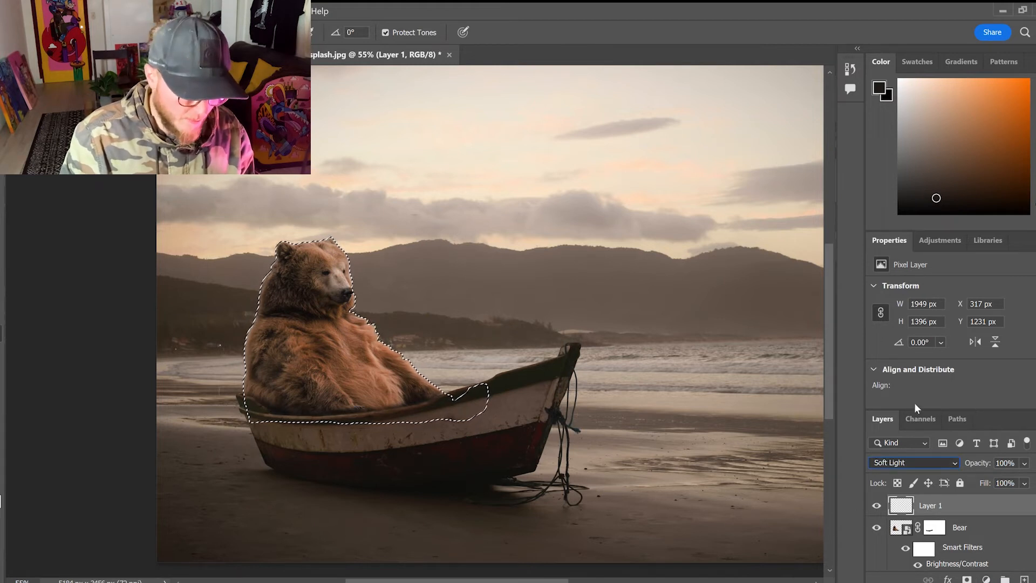
pyautogui.press('Down')
pyautogui.press('Down')
pyautogui.press('Down')
pyautogui.press('Down')
pyautogui.press('Down')
pyautogui.press('Down')
pyautogui.press('Down')
pyautogui.press('Down')
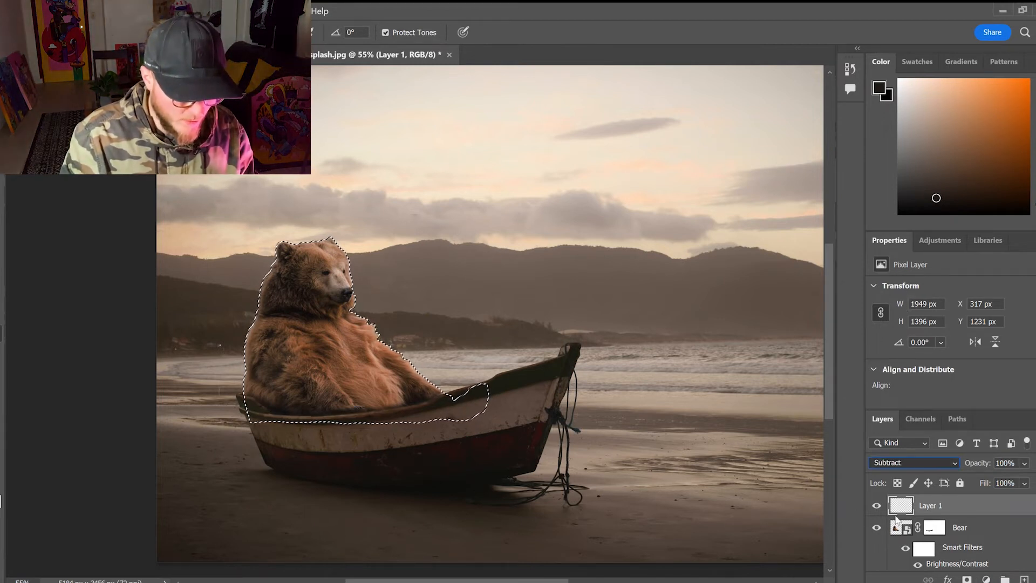
pyautogui.press('Down')
pyautogui.press('Down')
pyautogui.press('Down')
pyautogui.press('Down')
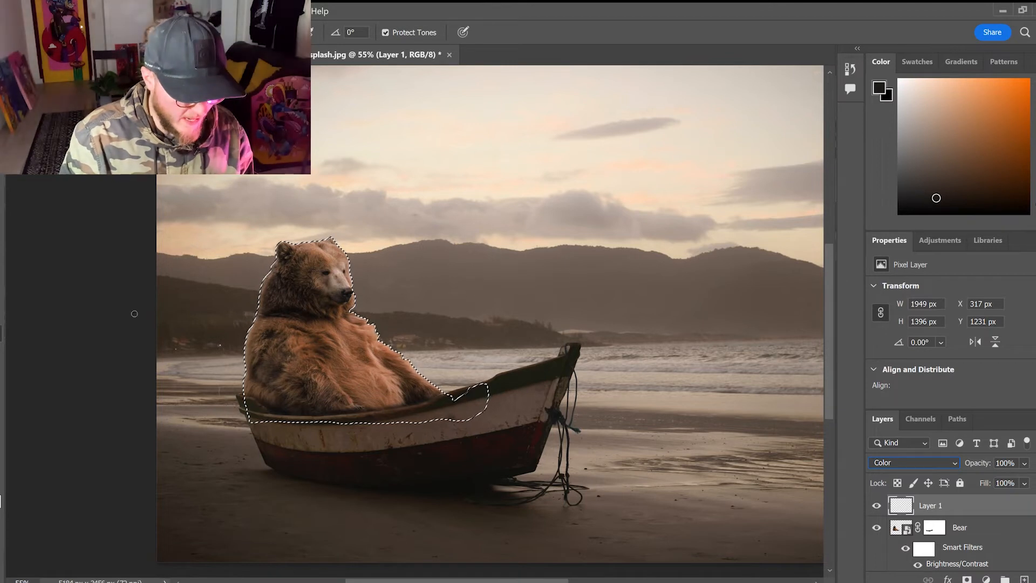
pyautogui.press('b')
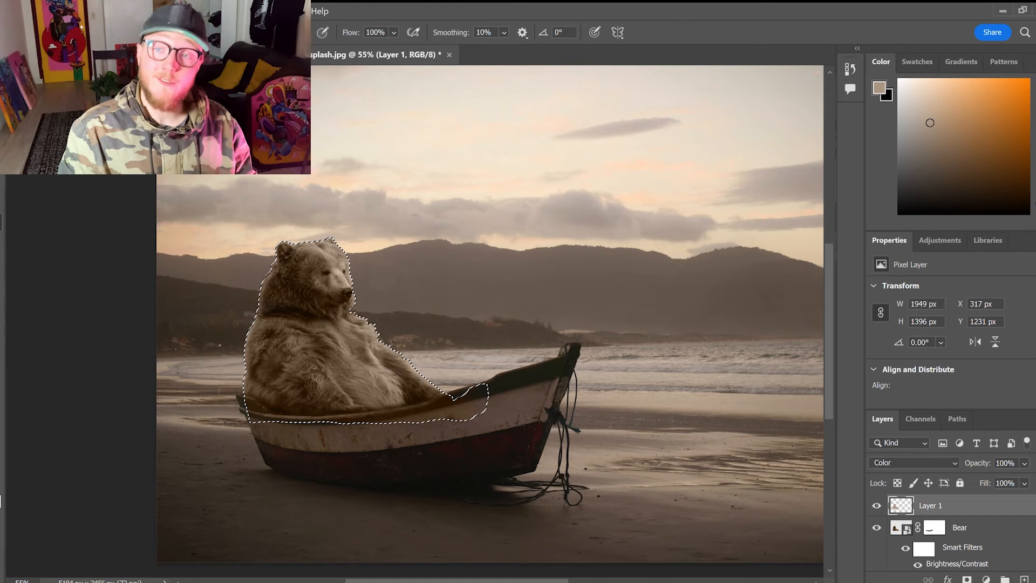
# Deselect, rasterize the Bear smart object and burn its lower back beside the boat rim, using Midtones at 24% exposure
pyautogui.hotkey('ctrl', 'd')
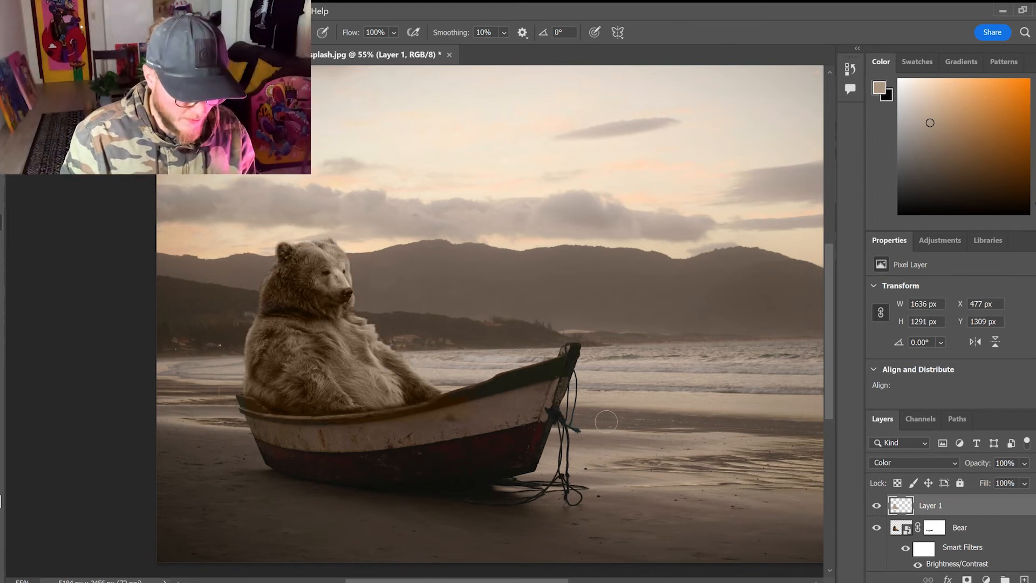
pyautogui.click(894, 528)
pyautogui.press('o')
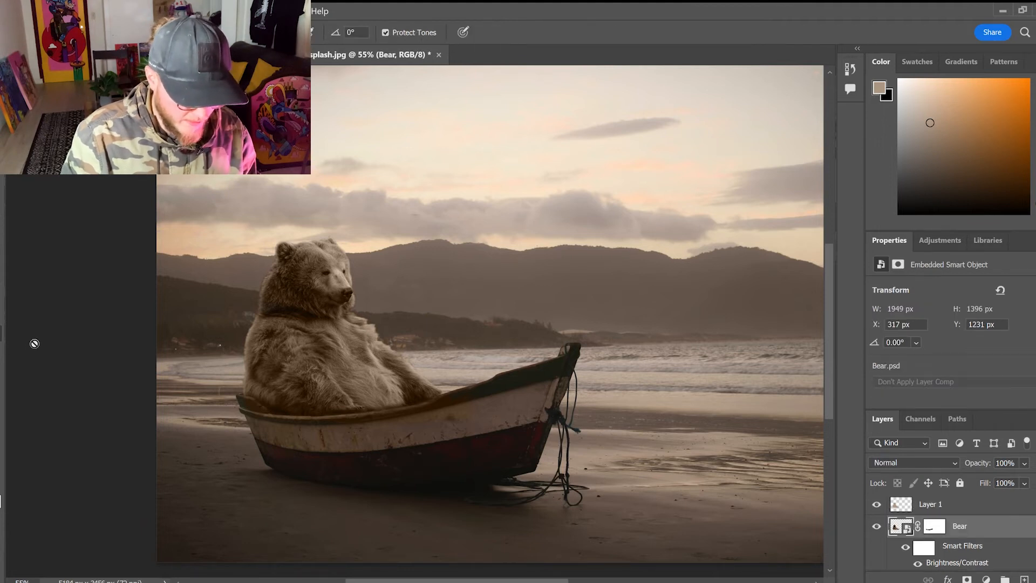
pyautogui.click(606, 274)
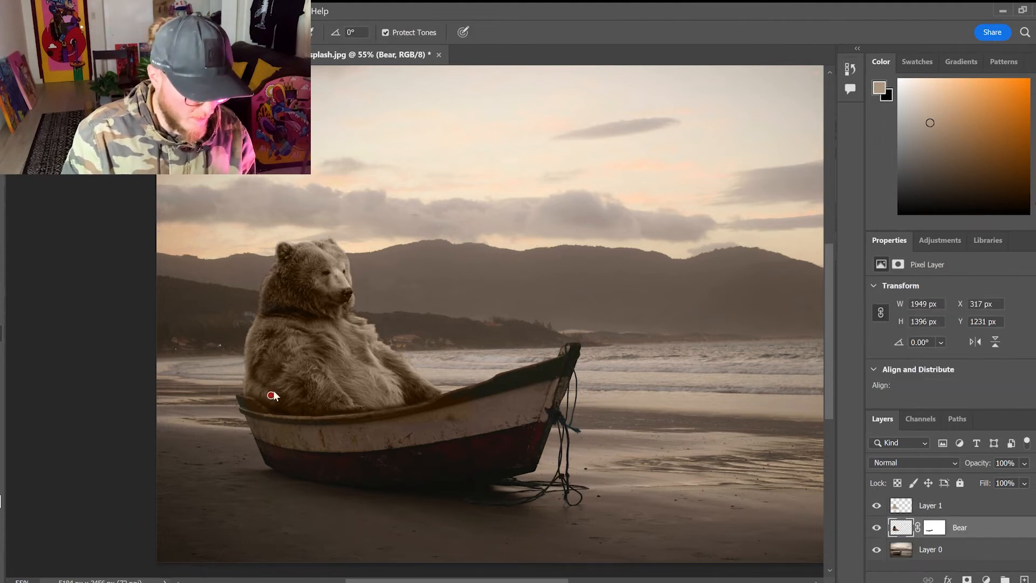
pyautogui.moveTo(265, 399); pyautogui.dragTo(261, 400)
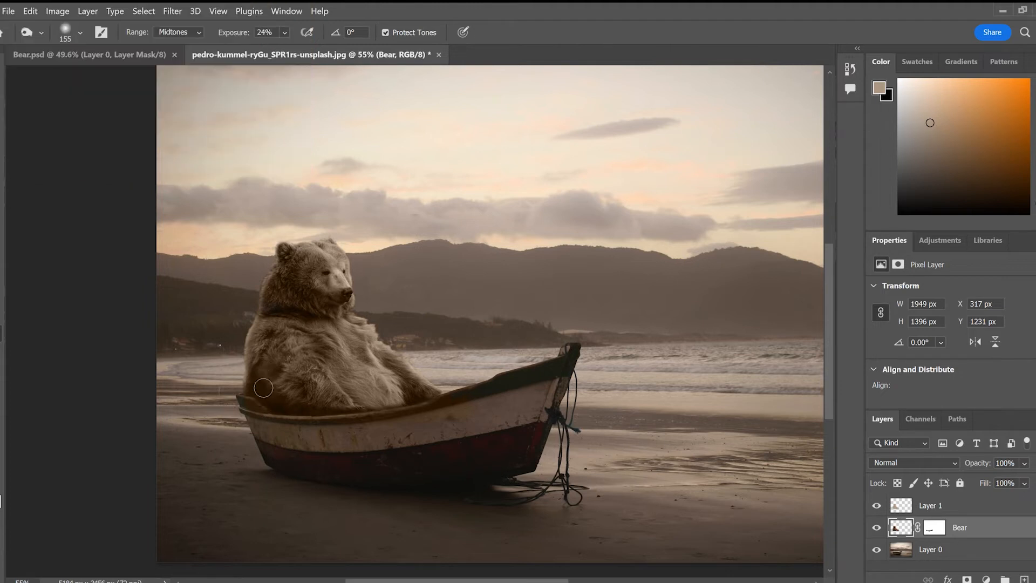
# Sample a warmer beige from the photo and brush it over the bear on Layer 1, then make the Bear layer active for toning
pyautogui.keyDown('alt'); pyautogui.click(563, 378); pyautogui.keyUp('alt')
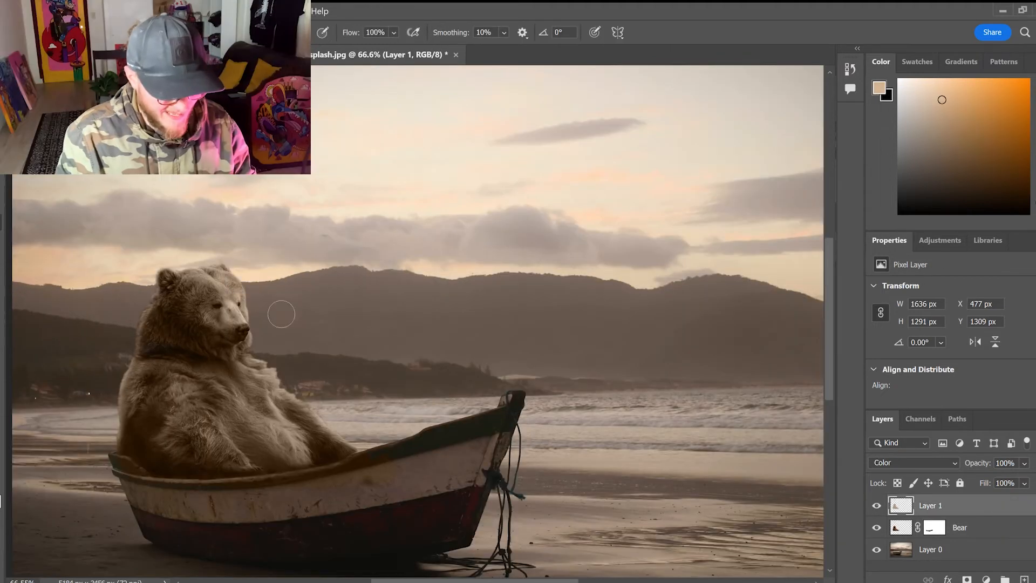
pyautogui.keyDown('ctrl'); pyautogui.click(899, 504); pyautogui.keyUp('ctrl')
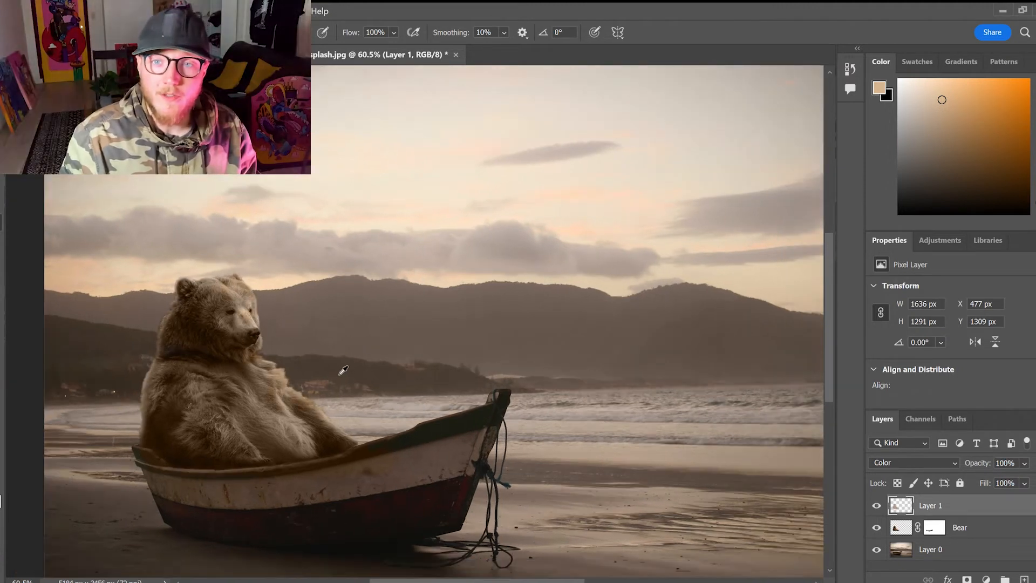
pyautogui.scroll(-3, 341, 373)
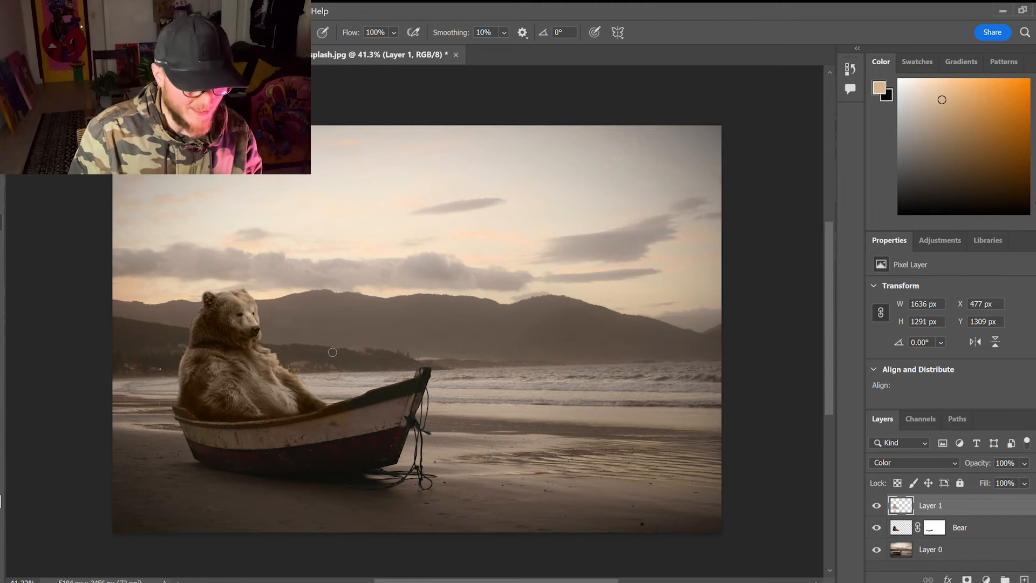
pyautogui.moveTo(332, 352); pyautogui.dragTo(347, 360)
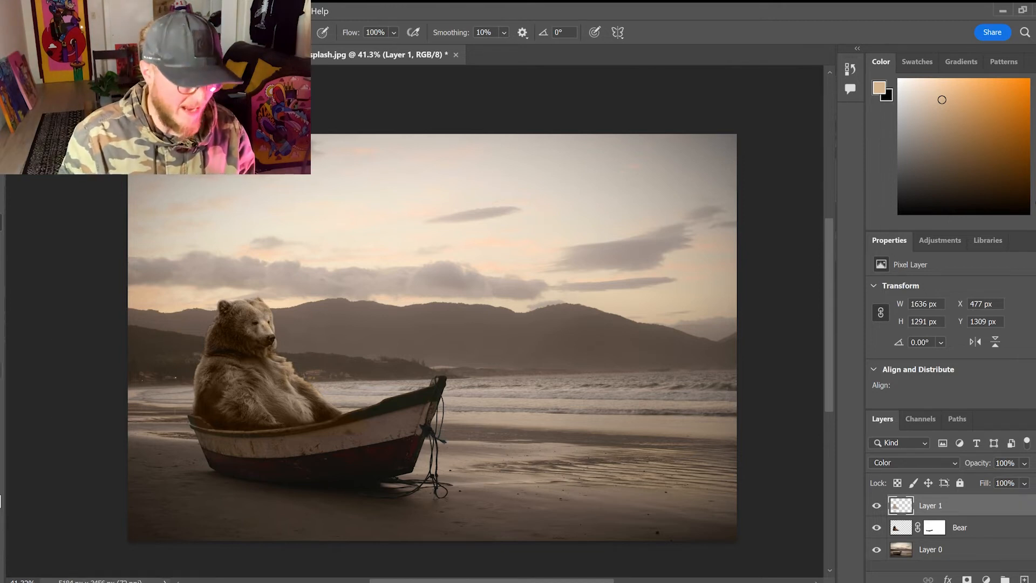
pyautogui.press('o')
pyautogui.click(901, 534)
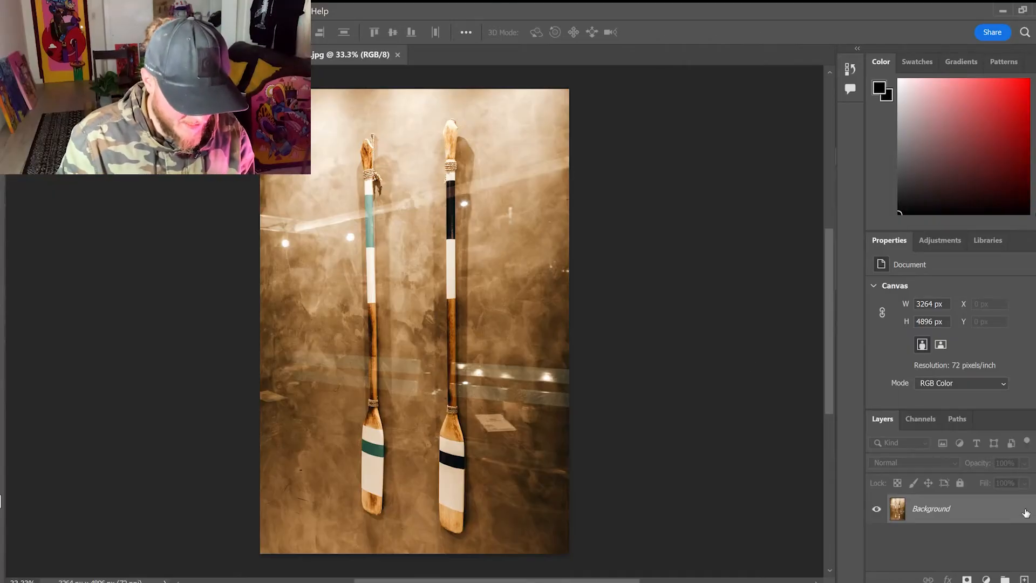
# Unlock the oar photo's Background layer to mask out the teal-striped paddle, then rotate the paddle across the bear's mouth in the boat composite
pyautogui.click(1025, 511)
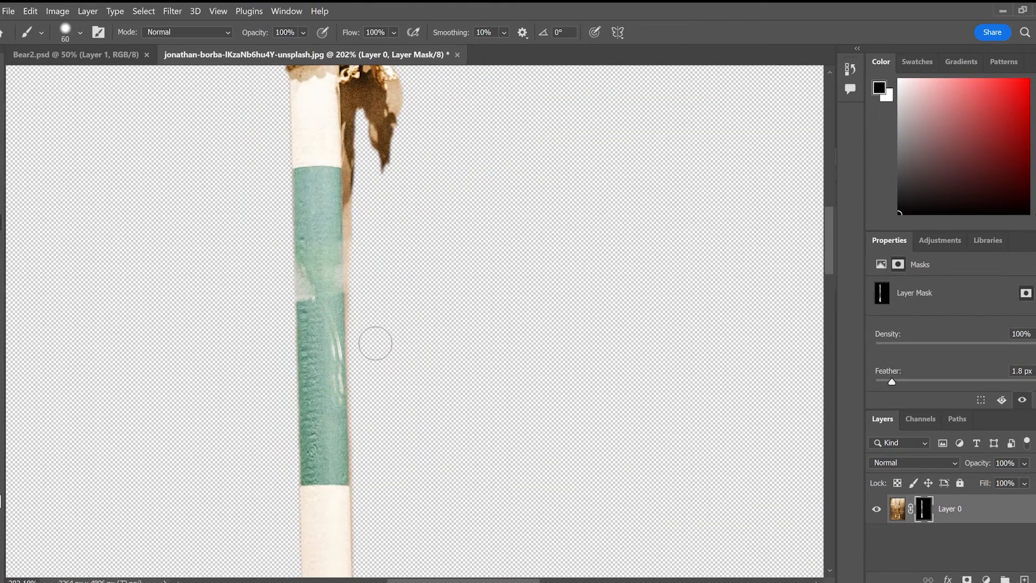
pyautogui.scroll(-15, 372, 270)
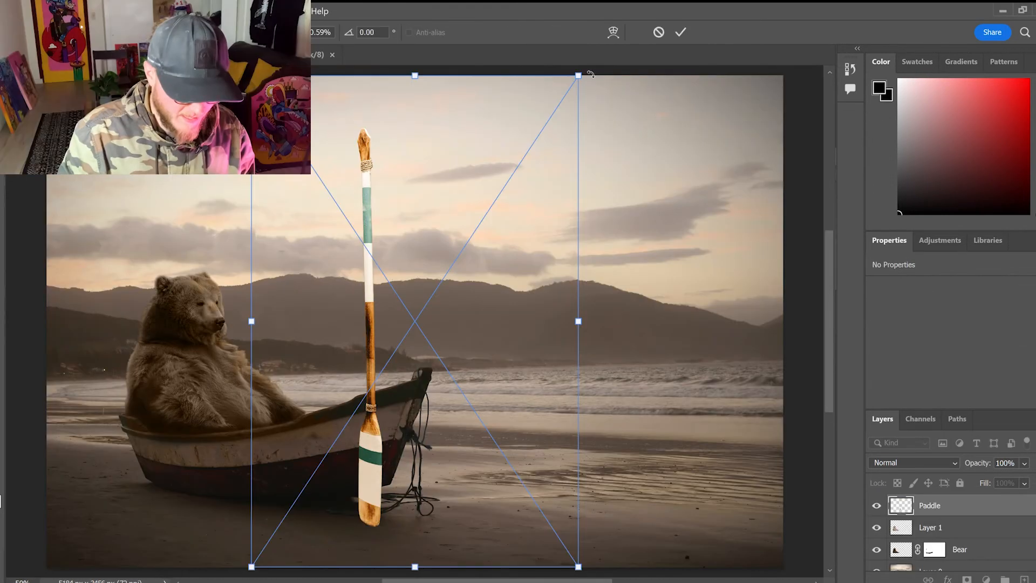
pyautogui.moveTo(565, 102)
pyautogui.mouseDown()
pyautogui.moveTo(513, 74)
pyautogui.moveTo(181, 195)
pyautogui.moveTo(171, 216)
pyautogui.mouseUp()
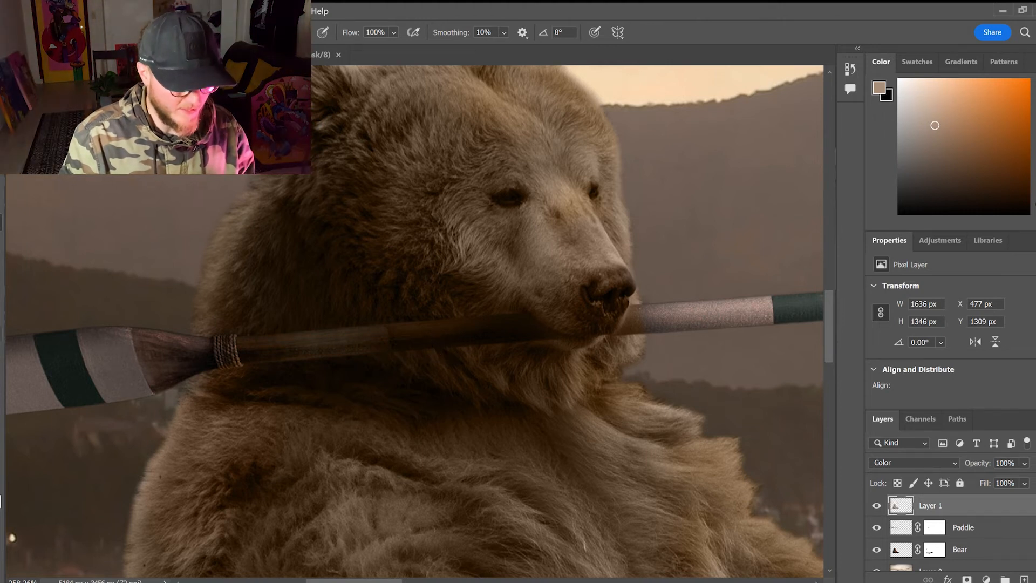
# Erase the Layer 1 tint covering the paddle's handle, then burn the underside of the blade on the Paddle layer
pyautogui.press('e')
pyautogui.click(287, 347)
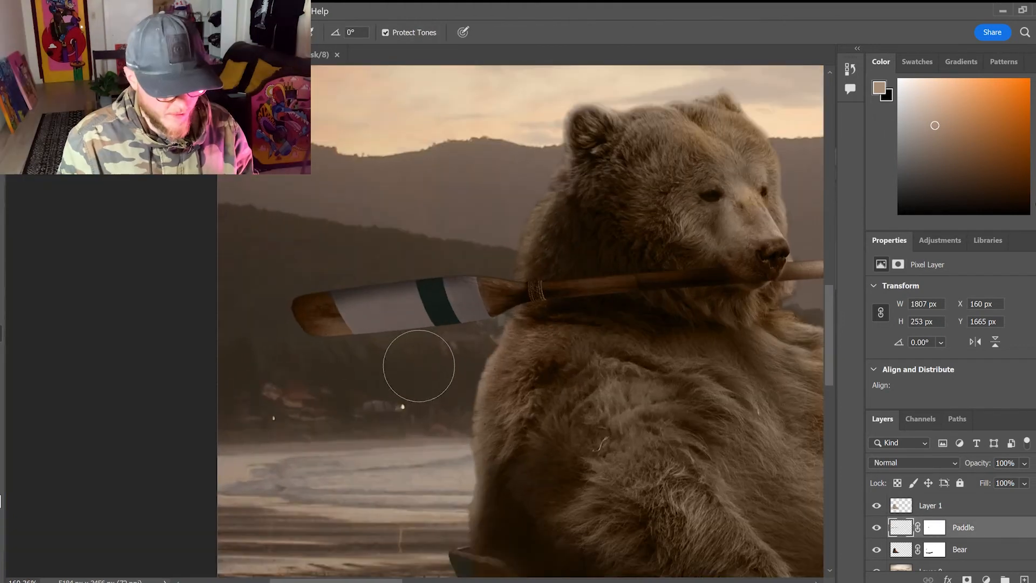
pyautogui.moveTo(339, 369)
pyautogui.mouseDown()
pyautogui.moveTo(545, 352)
pyautogui.moveTo(491, 351)
pyautogui.moveTo(538, 378)
pyautogui.mouseUp()
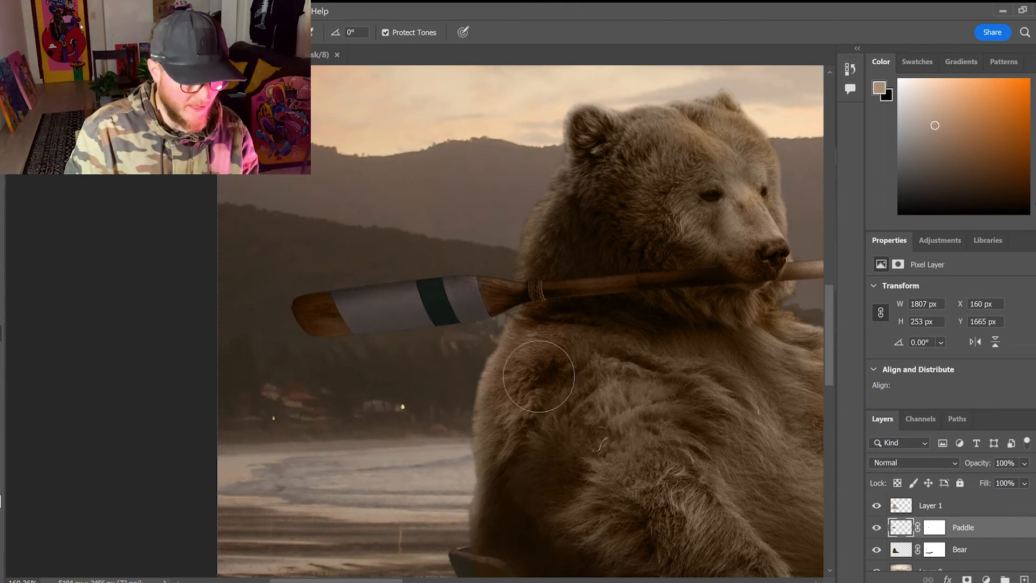